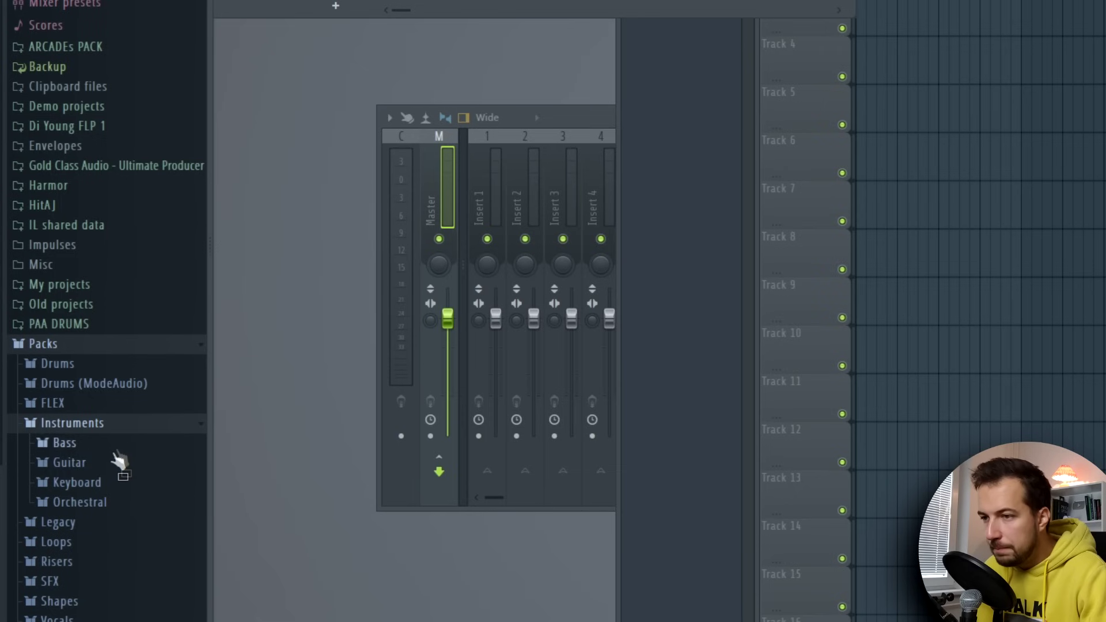
- Add the Close Grand piano from the Keyboard presets to the channel rack and open its piano roll
click(98, 483)
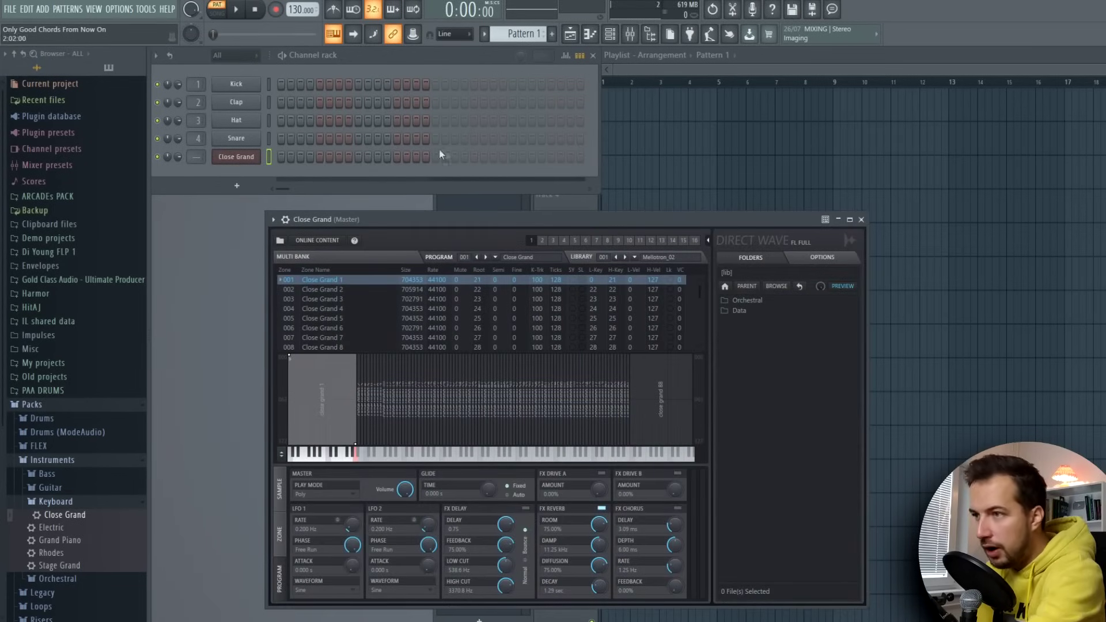
click(272, 159)
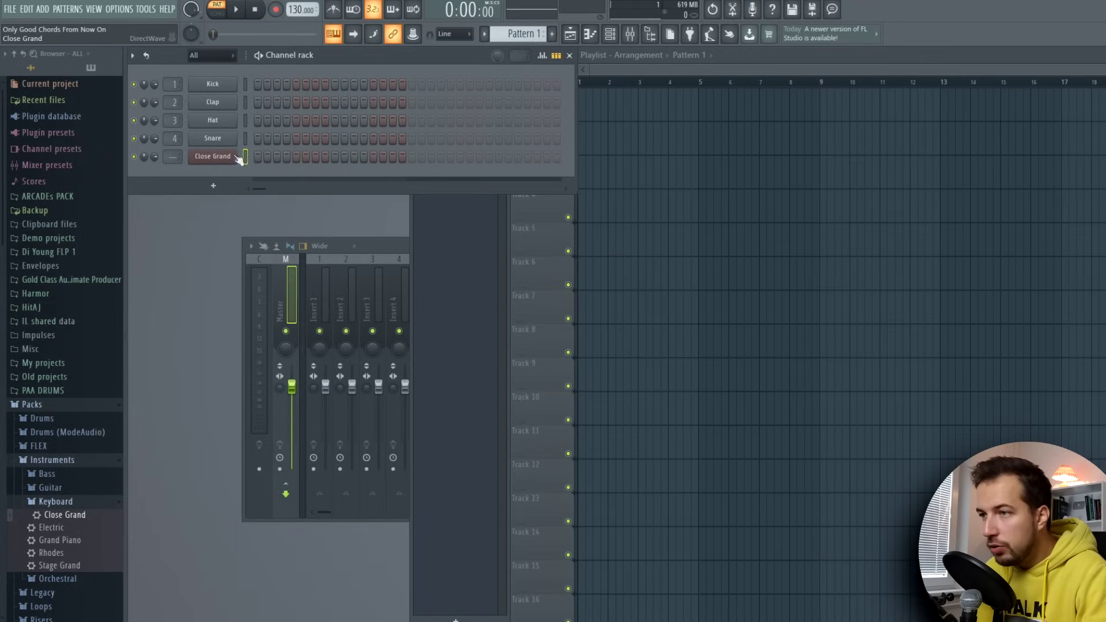
right_click(221, 157)
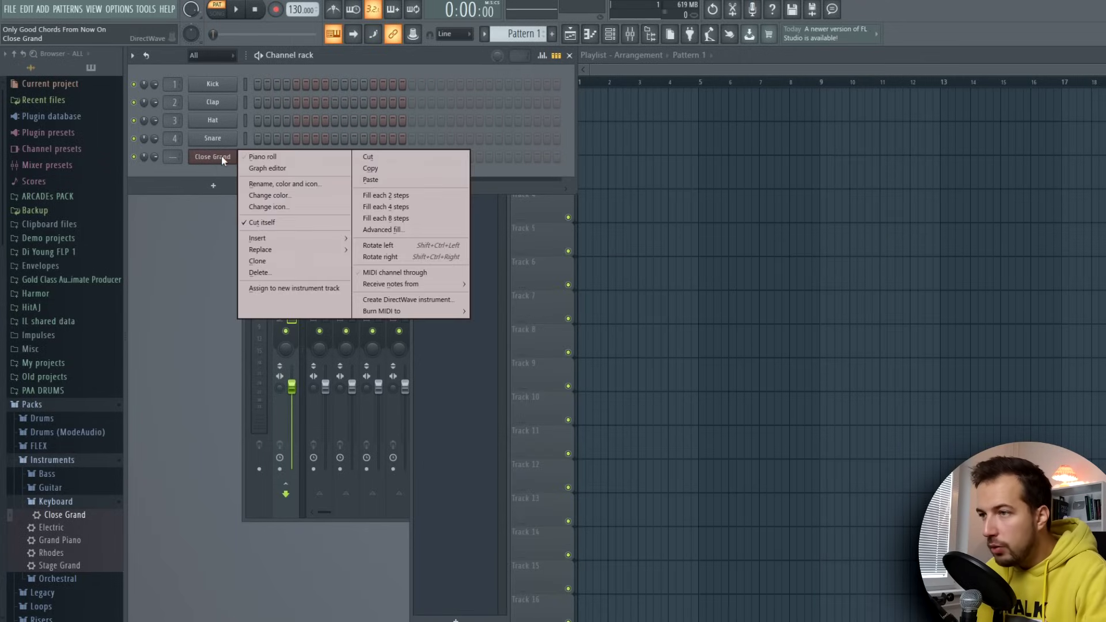
click(277, 158)
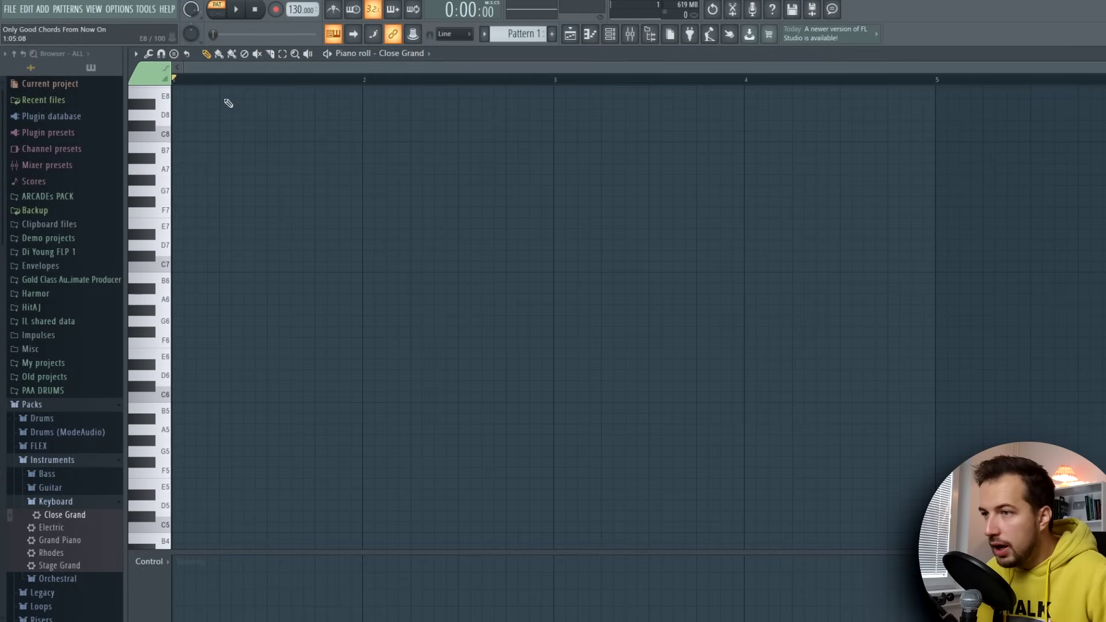
- Turn on Major scale highlighting with root note C in the piano roll
click(137, 55)
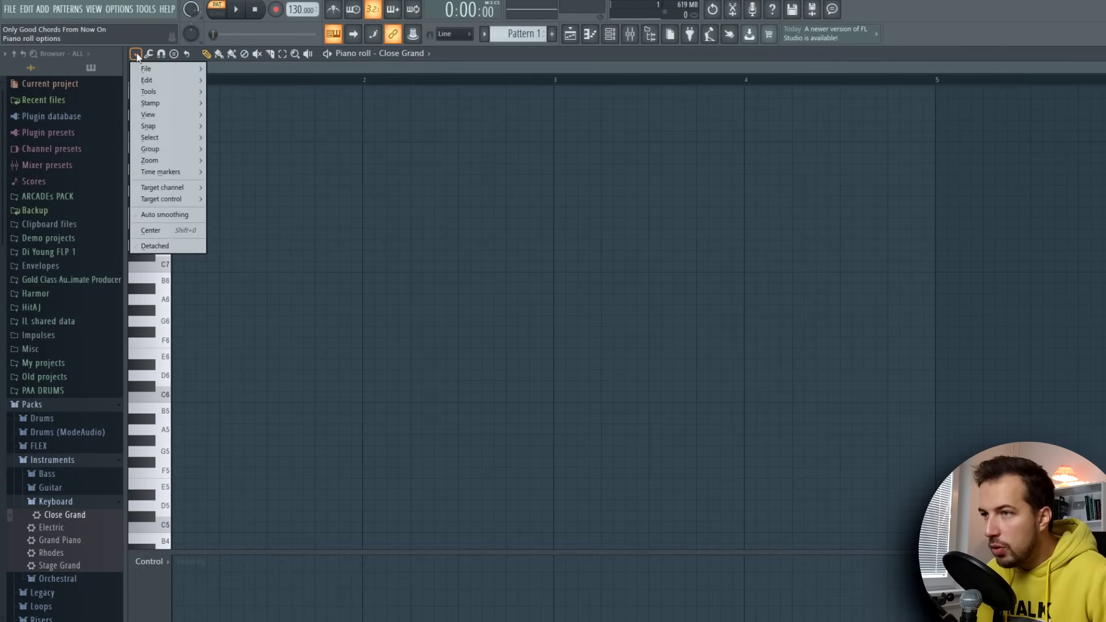
mouse_move(150, 116)
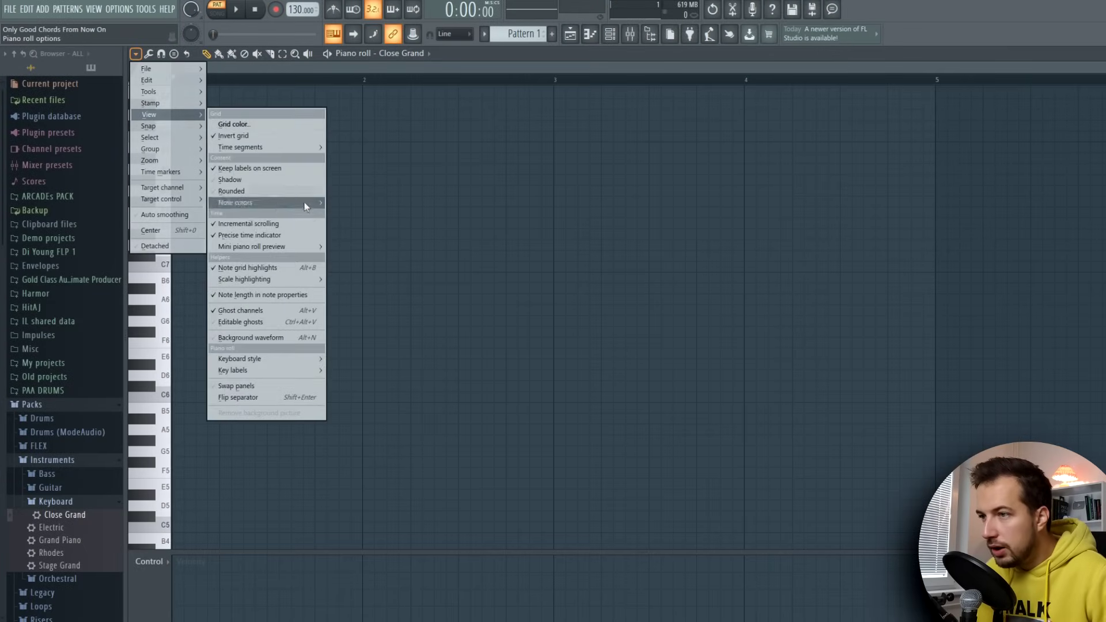
mouse_move(269, 280)
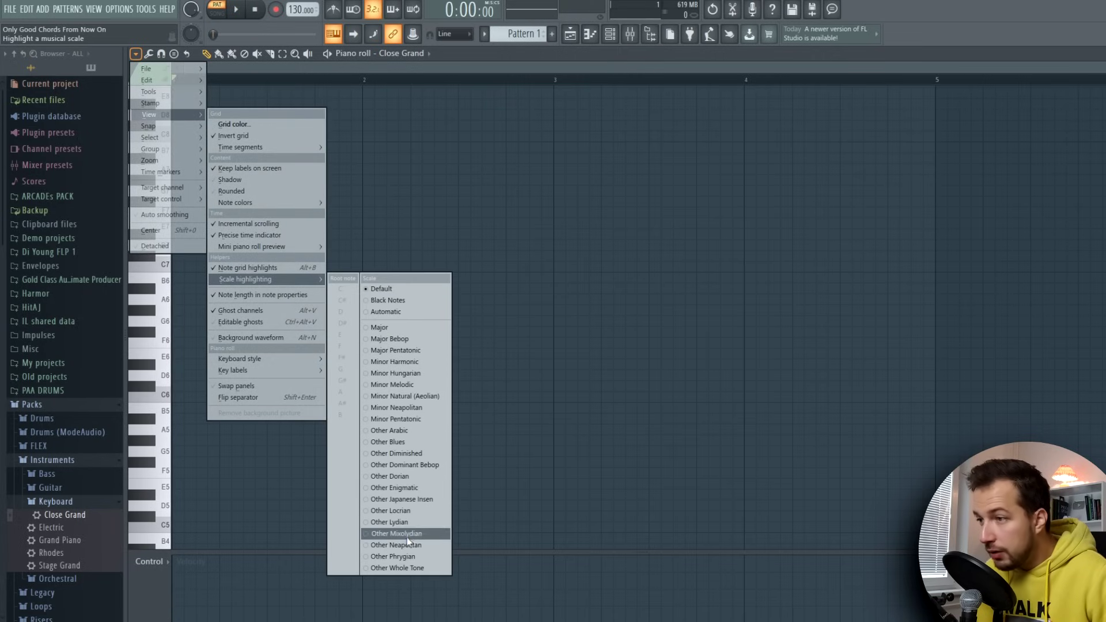
click(397, 326)
click(135, 53)
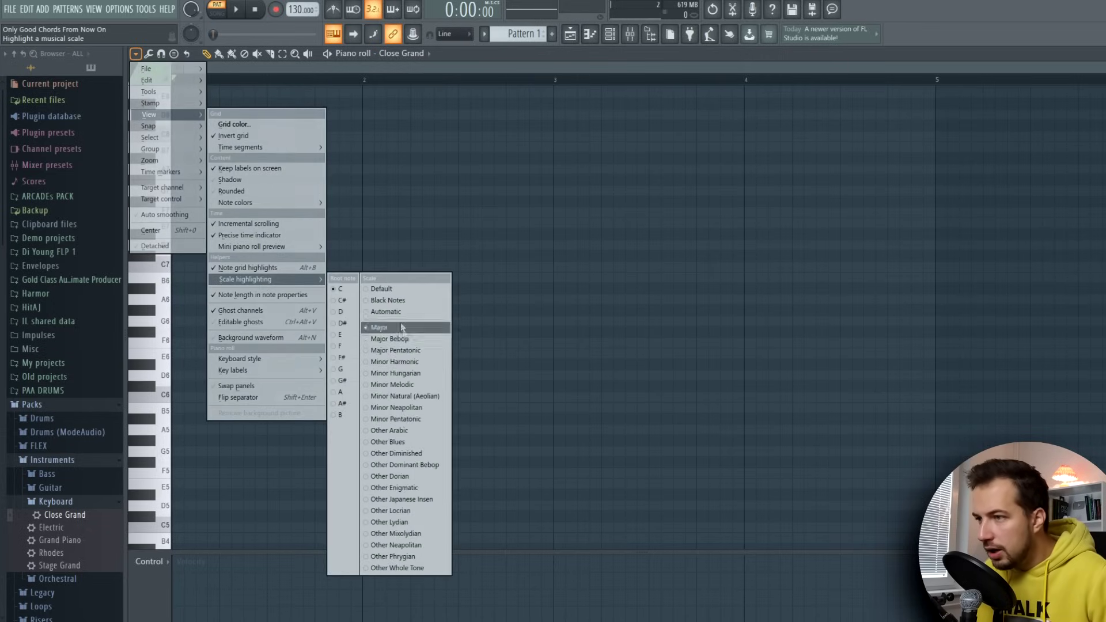
click(344, 288)
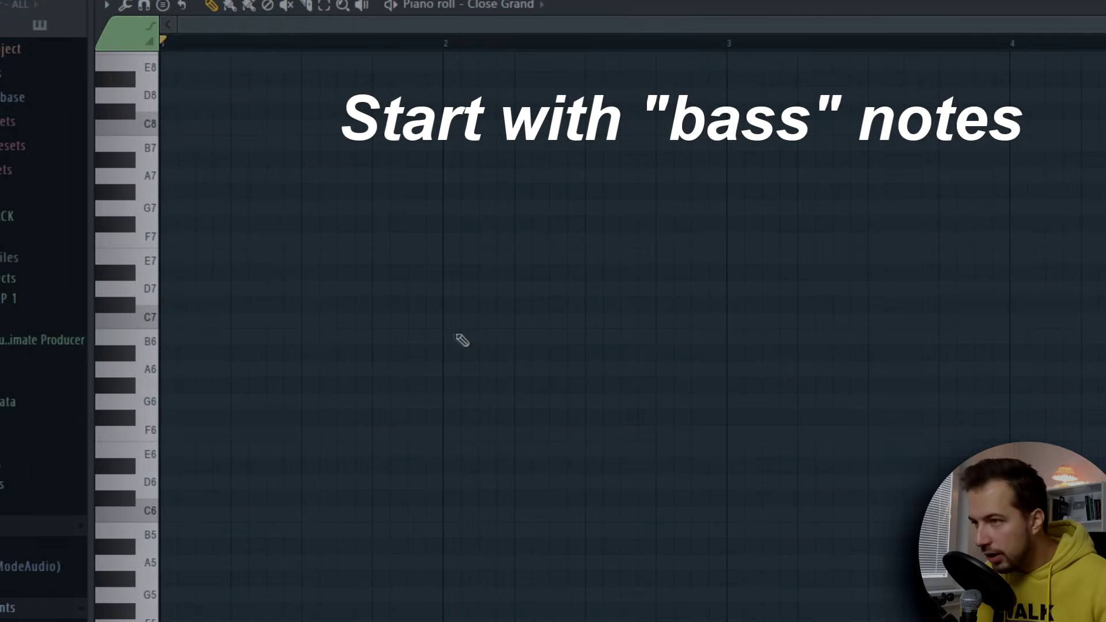
- Draw bass notes C5 at bar 1, A4 at beat 3 and F4 at bar 2, held until bar 3
scroll(257, 247, down, 4)
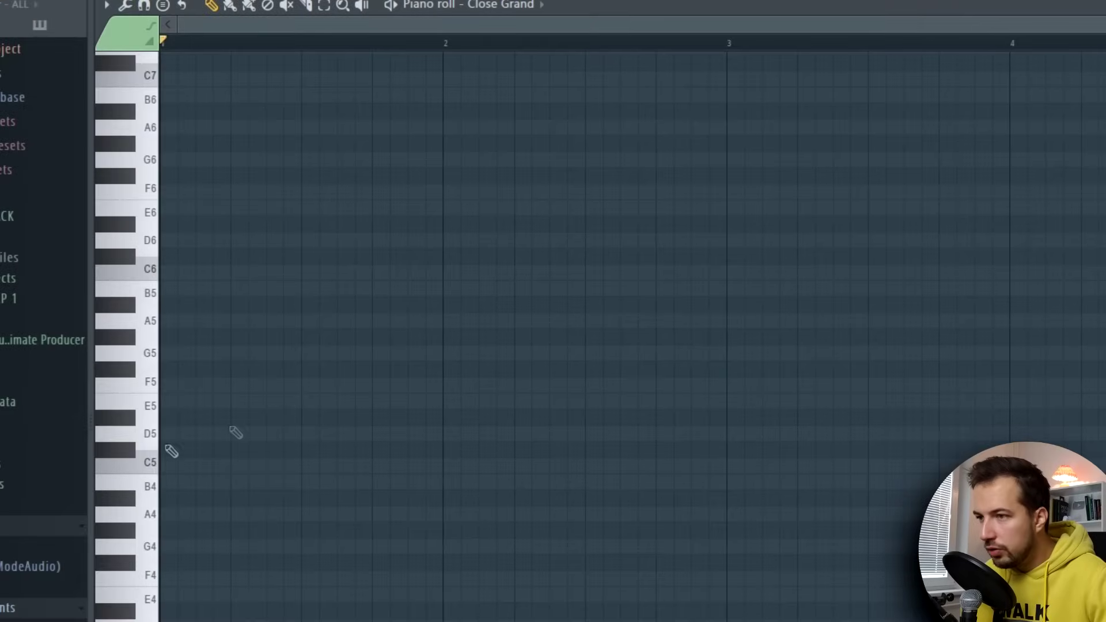
scroll(225, 450, down, 3)
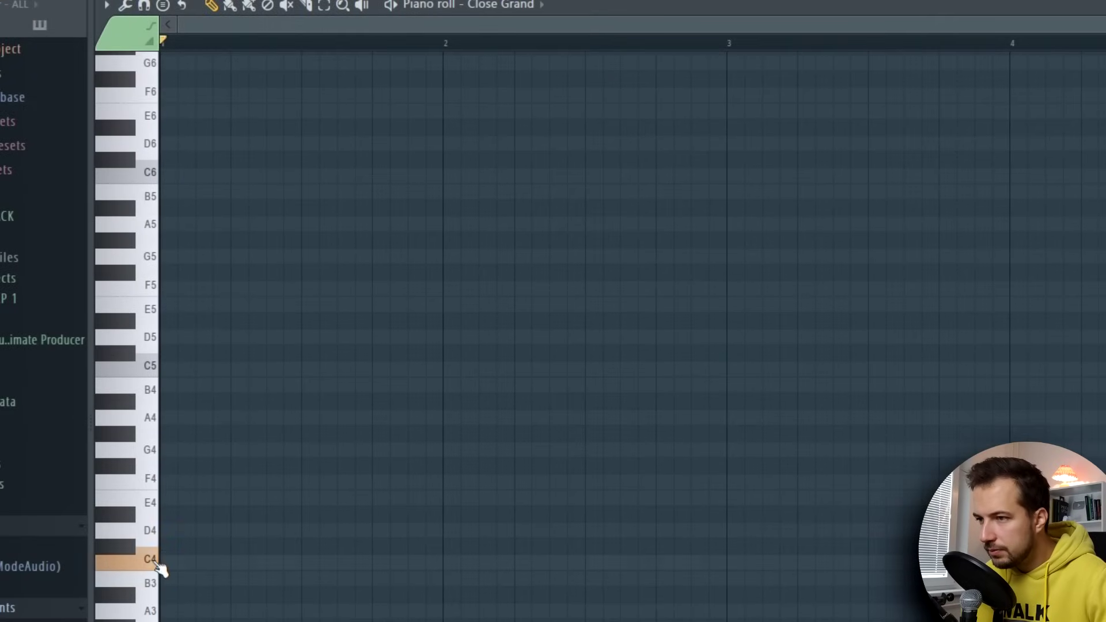
scroll(161, 370, down, 1)
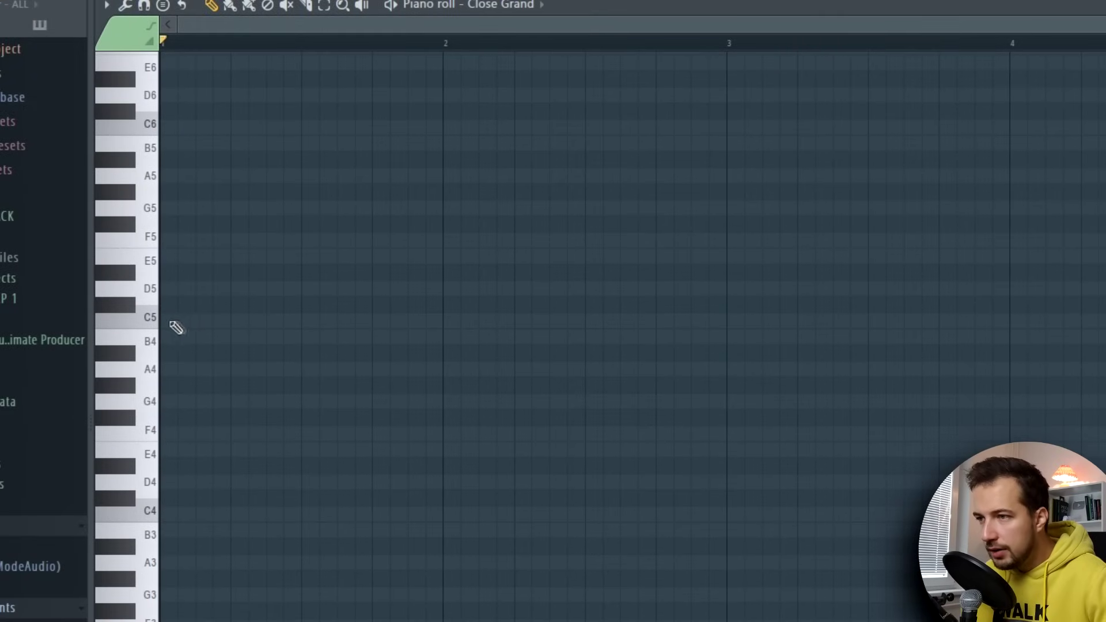
click(166, 321)
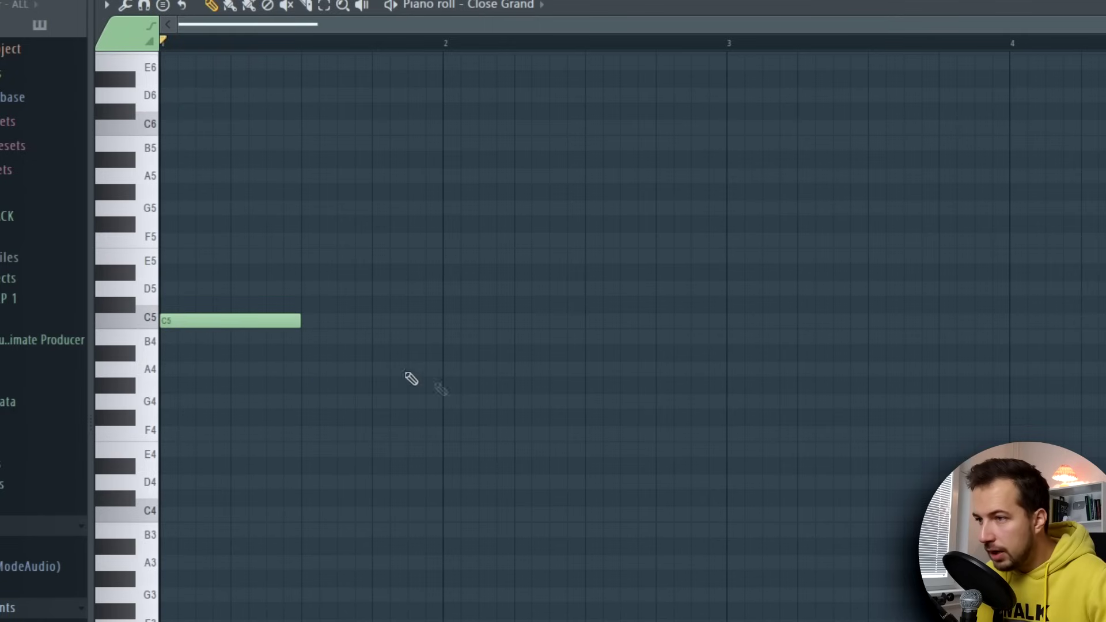
click(308, 369)
click(449, 435)
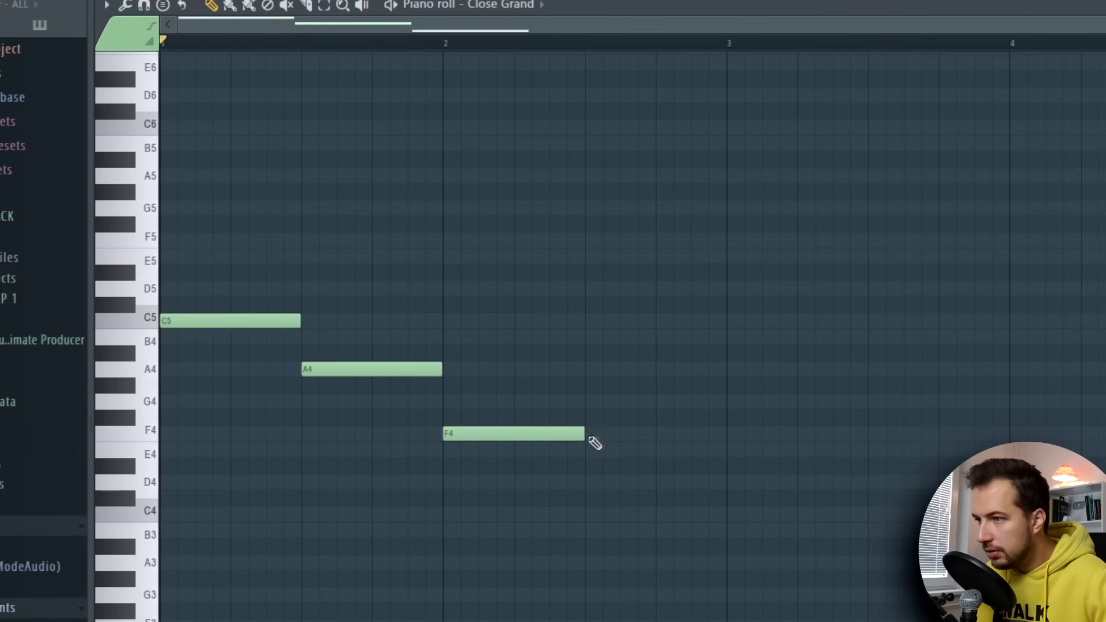
drag(584, 434, 726, 435)
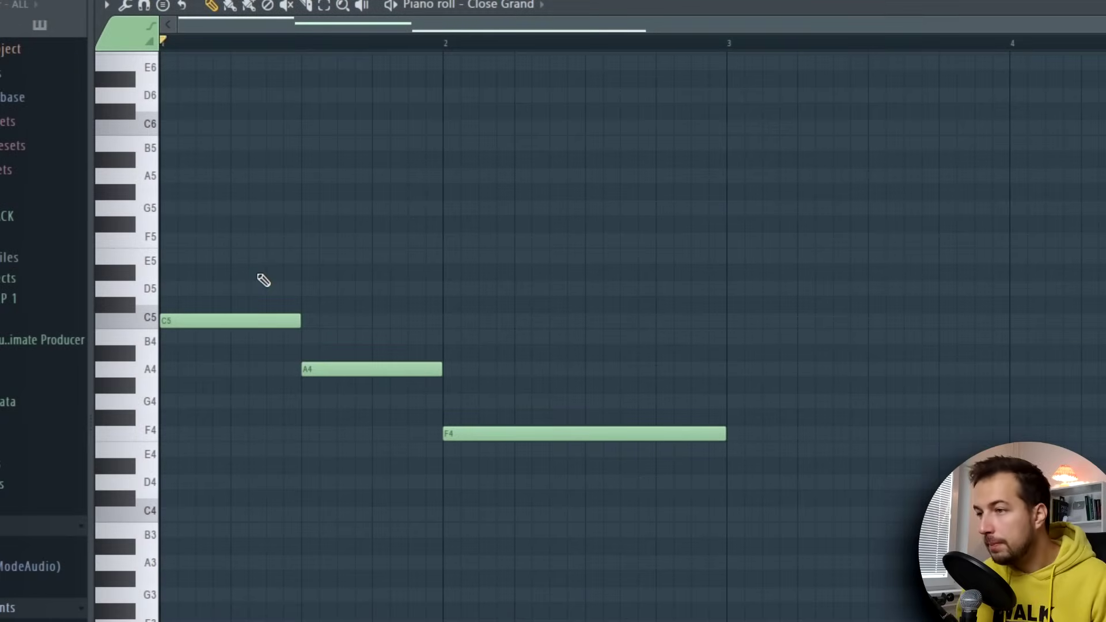
- Stack E5 and G5 over the first C5, and put a C5 above A4
click(172, 260)
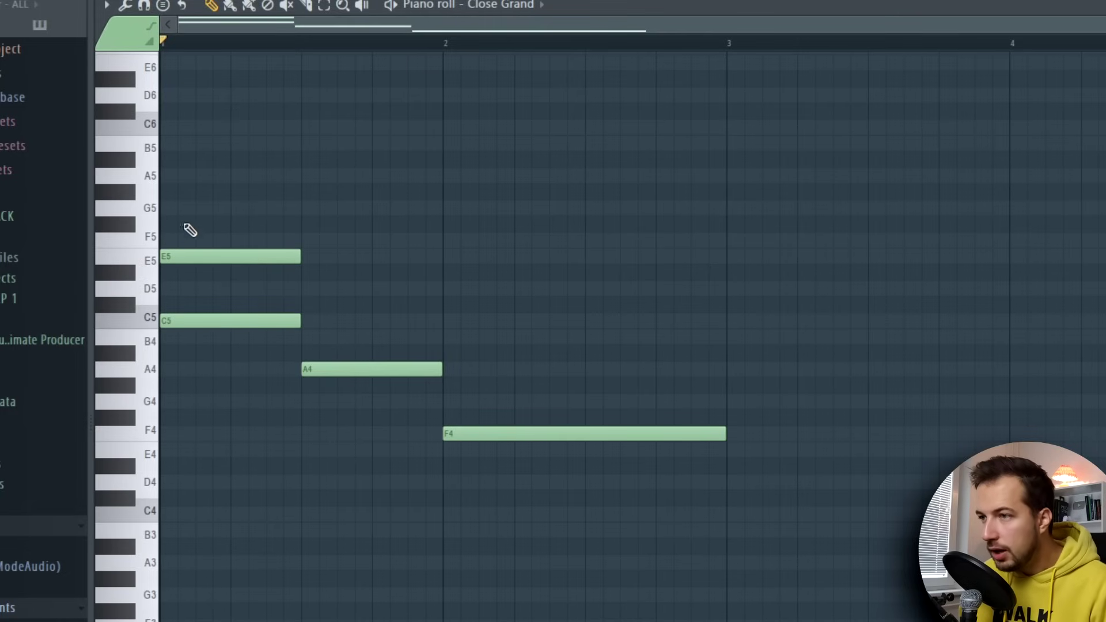
click(172, 211)
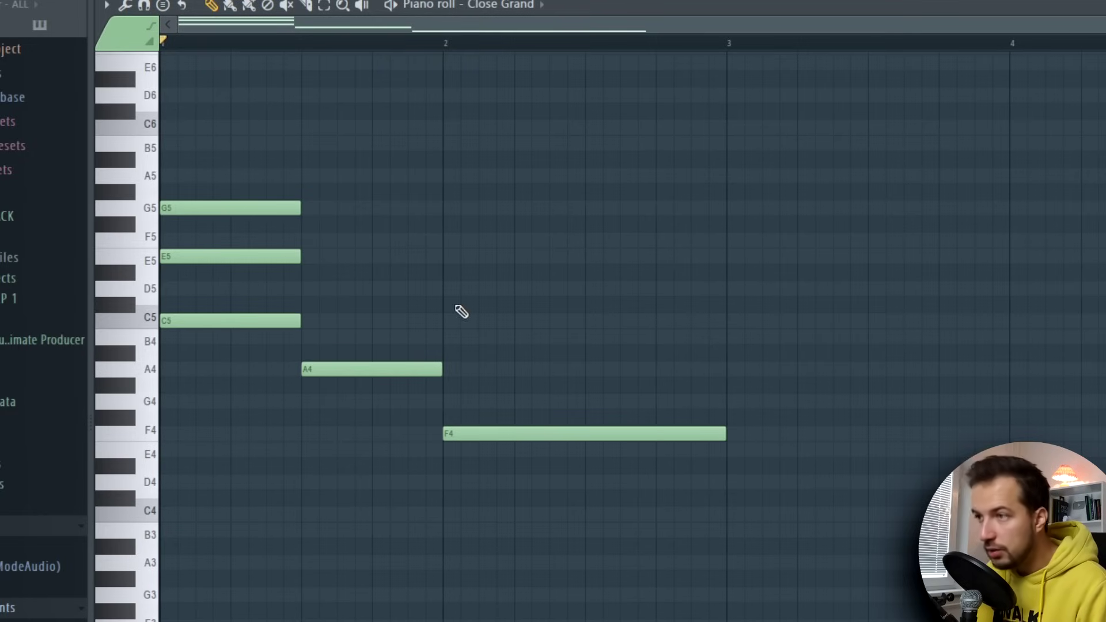
click(388, 306)
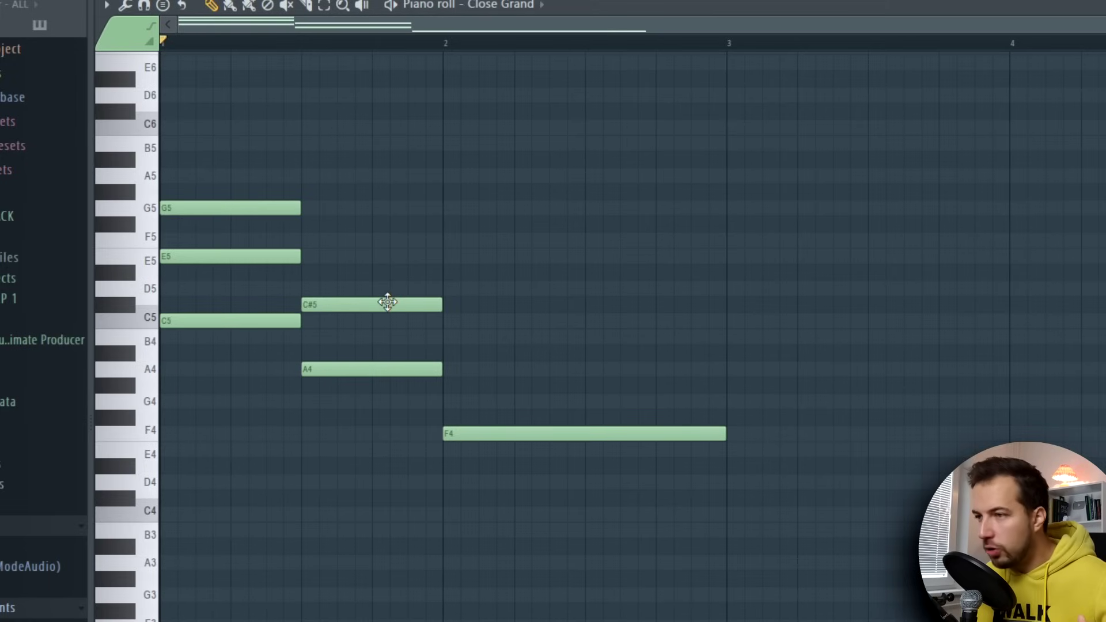
right_click(387, 304)
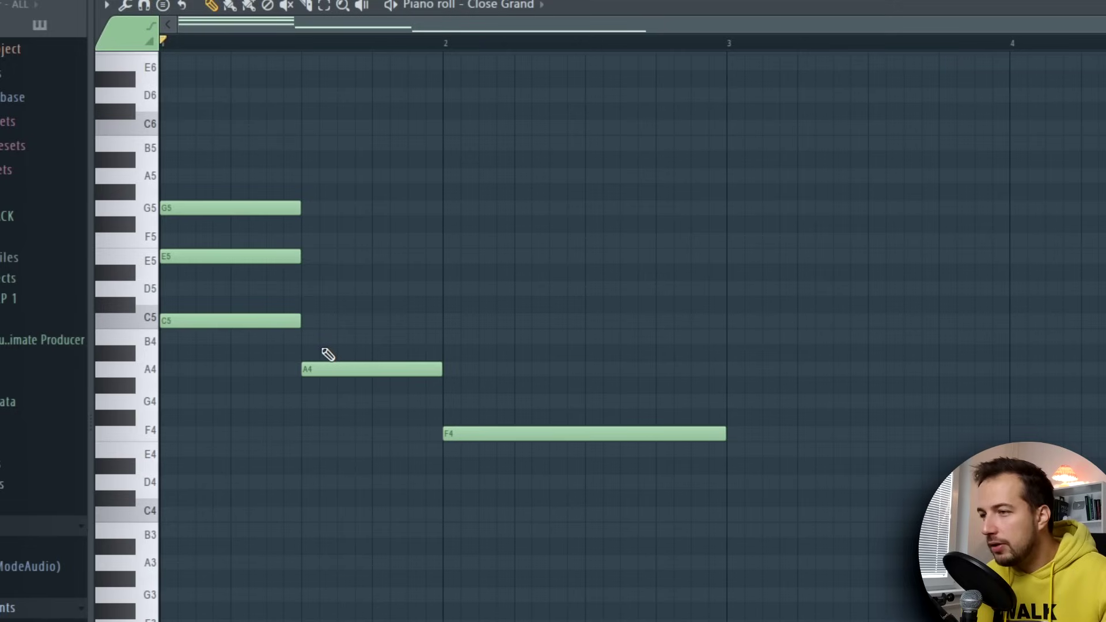
click(305, 320)
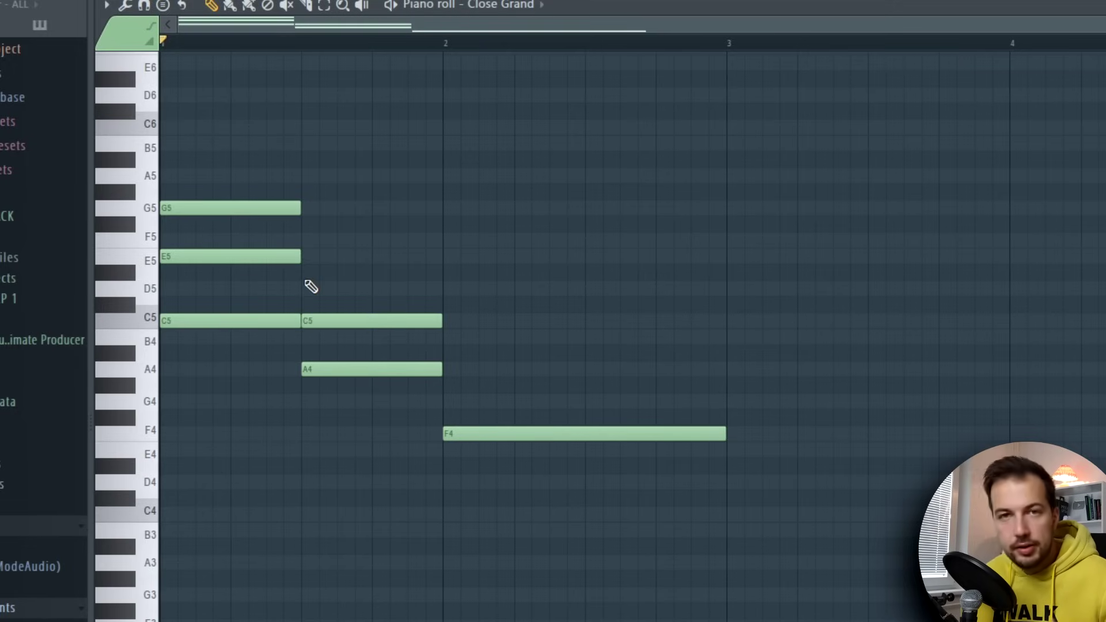
- Add E5 to the A4 chord and build an F4–A4–C5 chord at bar 2, lasting until bar 3
click(307, 257)
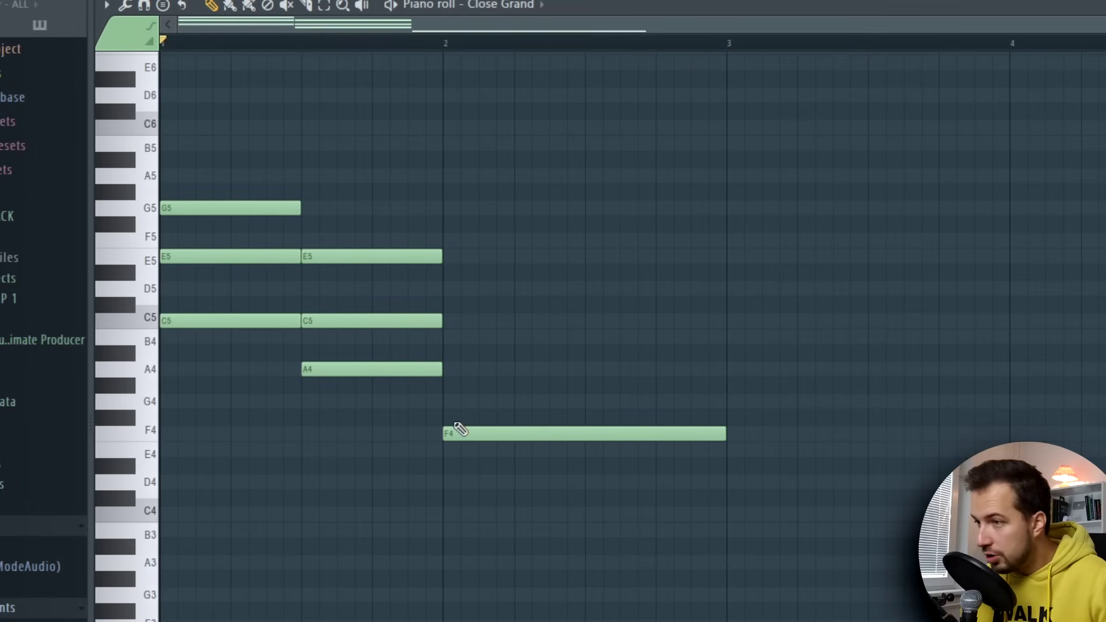
click(460, 385)
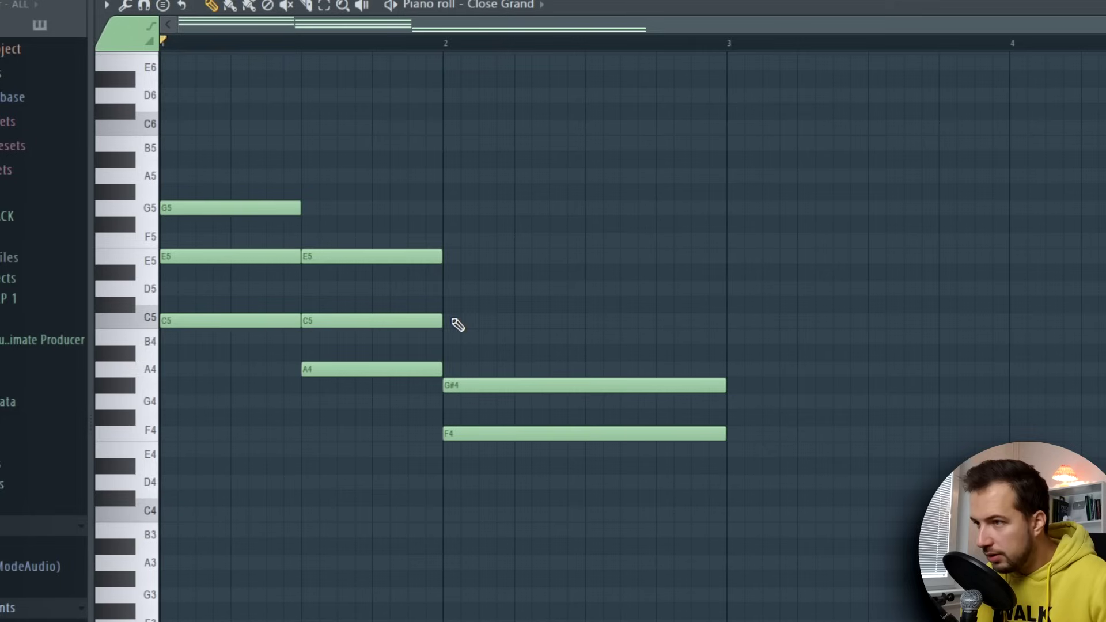
click(450, 320)
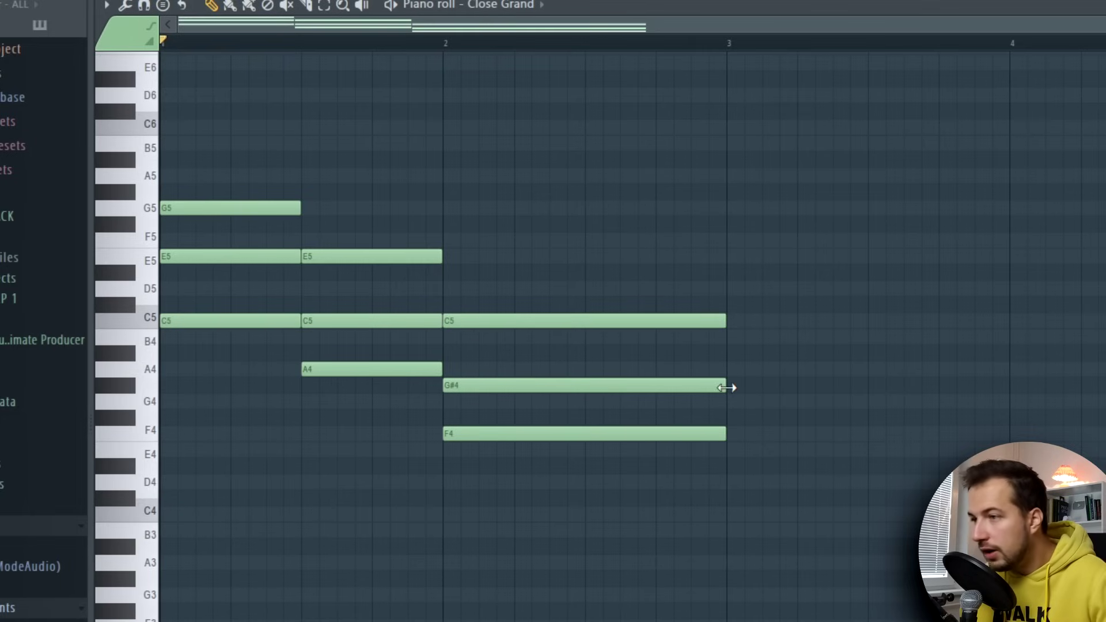
drag(724, 385, 584, 384)
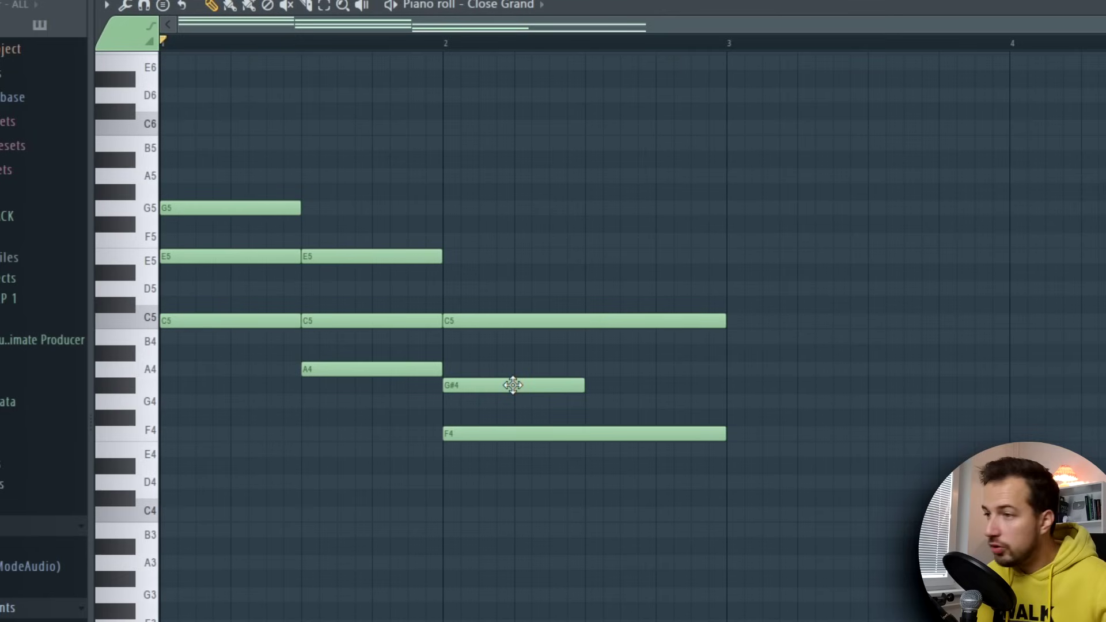
drag(512, 385, 512, 369)
drag(584, 368, 726, 369)
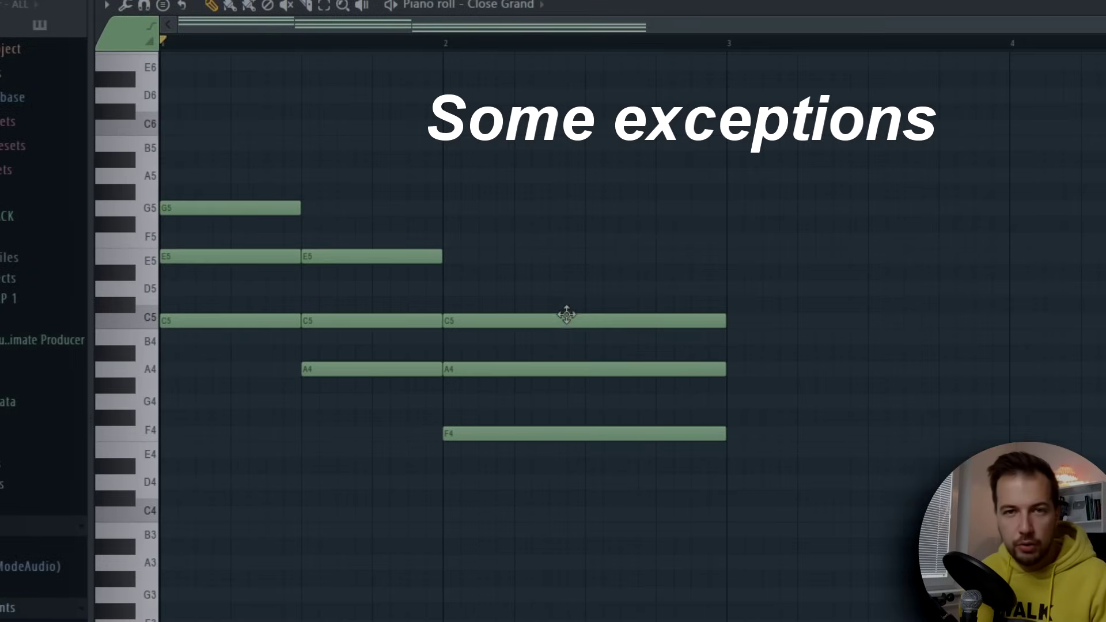
- Delete the A4–C5–E5 and F4–A4–C5 chords, keeping only the opening C chord
right_click(566, 320)
right_click(572, 369)
right_click(581, 433)
right_click(408, 256)
right_click(398, 320)
right_click(390, 369)
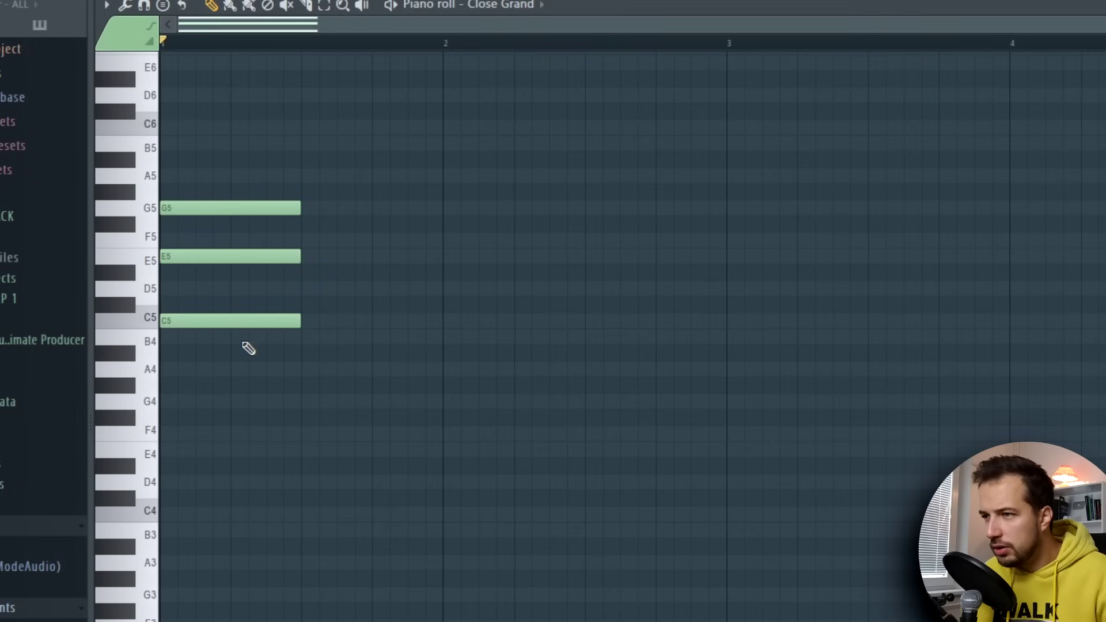
- Draw a B4–D5–F#5 chord after the C chord and play it back
click(302, 337)
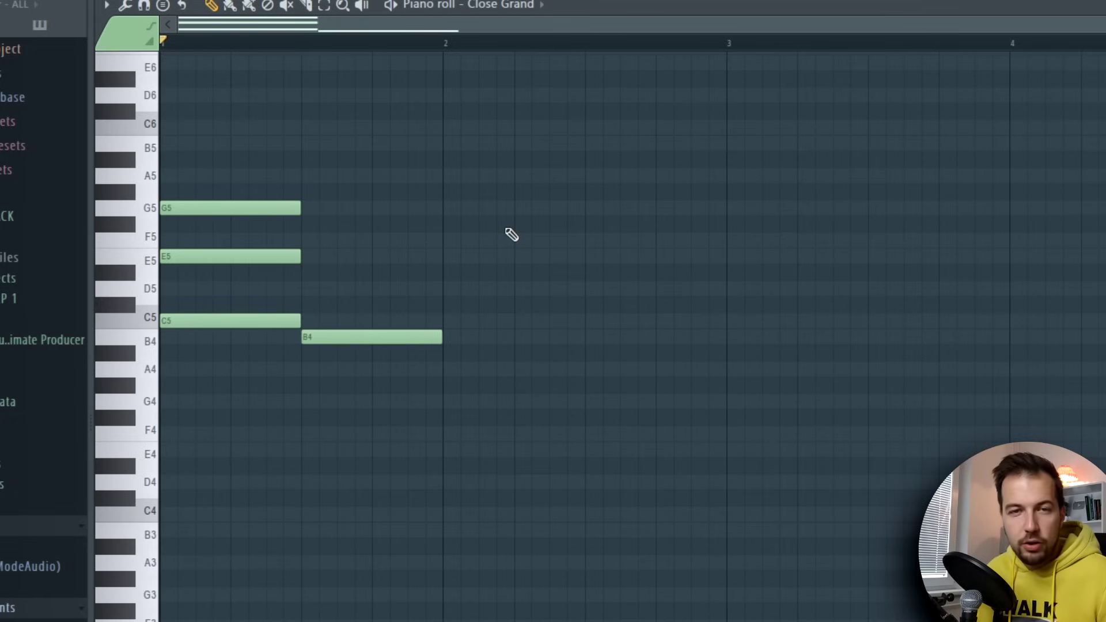
click(307, 291)
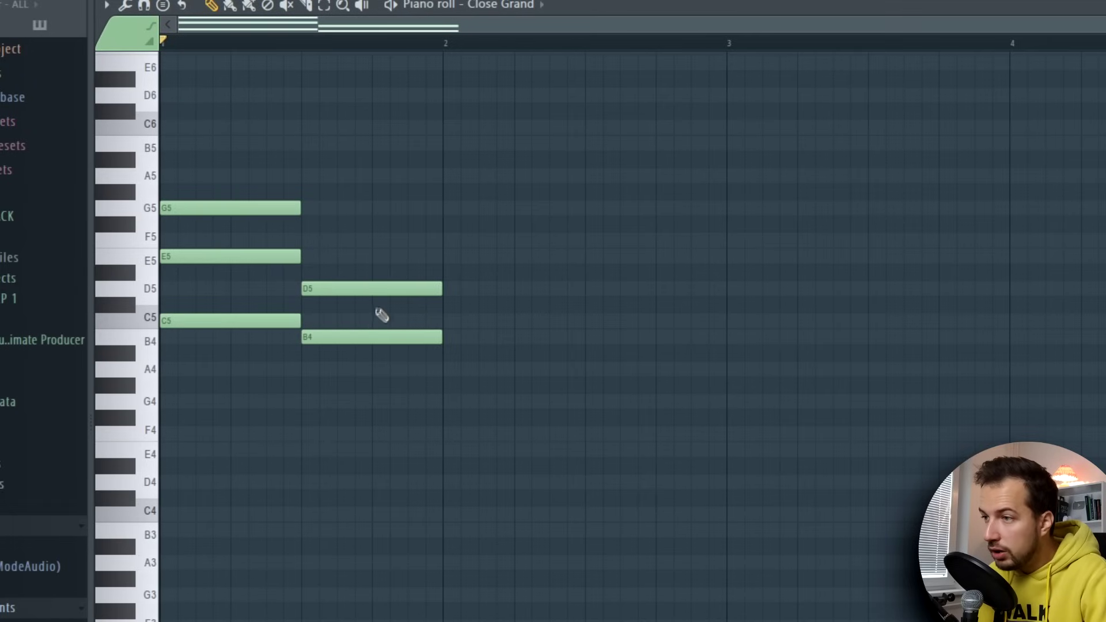
click(307, 228)
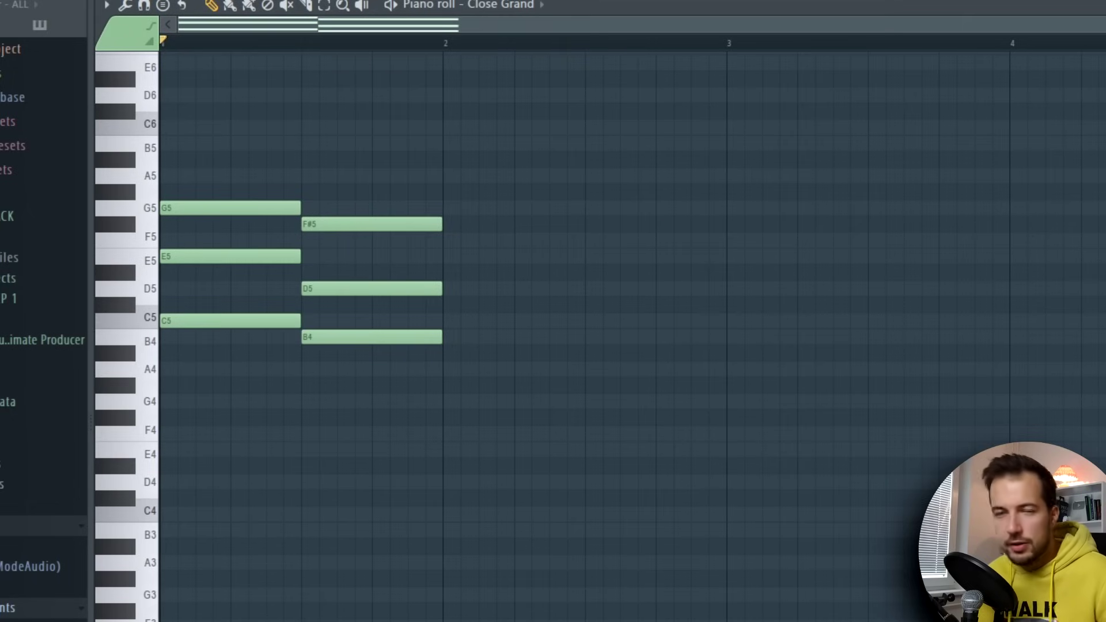
key(space)
key(space)
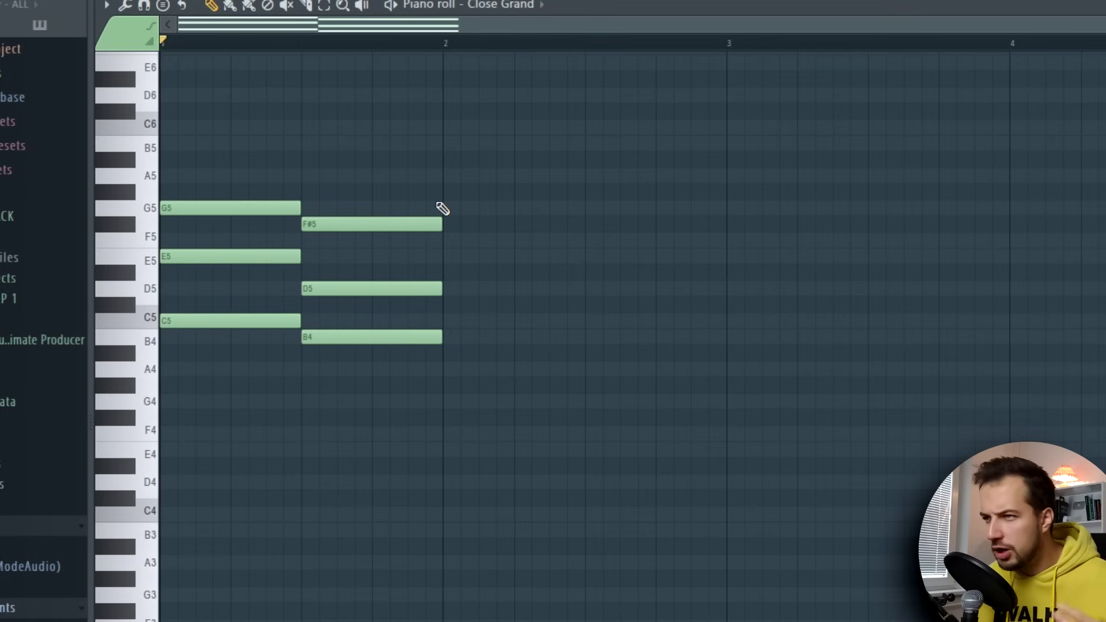
- Replace F#5 with F5, listen to both chords, then undo the B4–D5–F5 chord
right_click(371, 226)
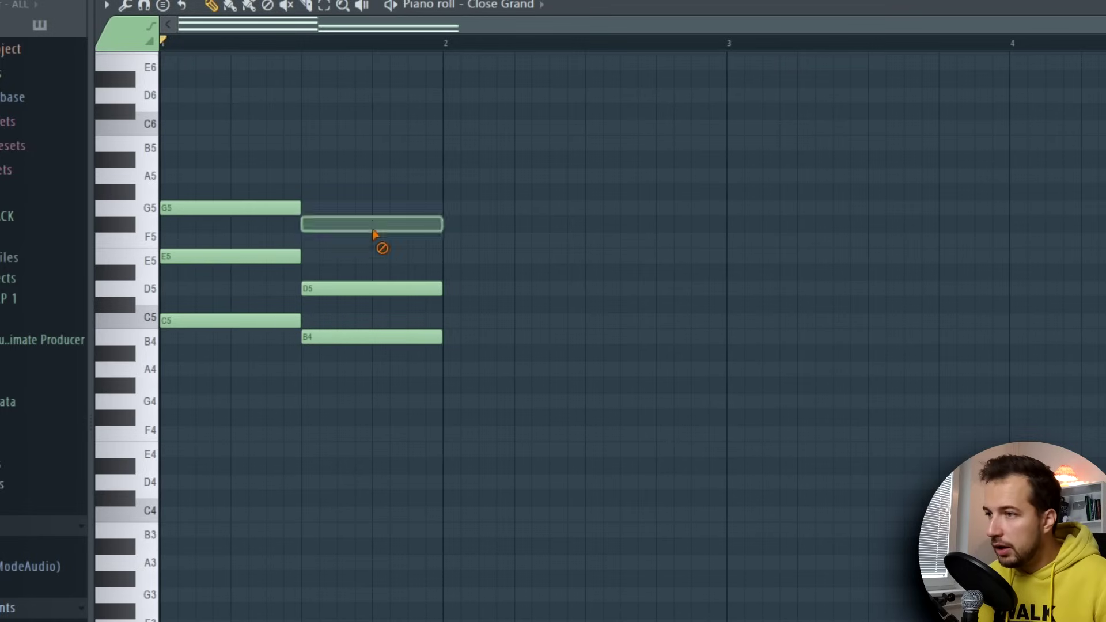
click(305, 240)
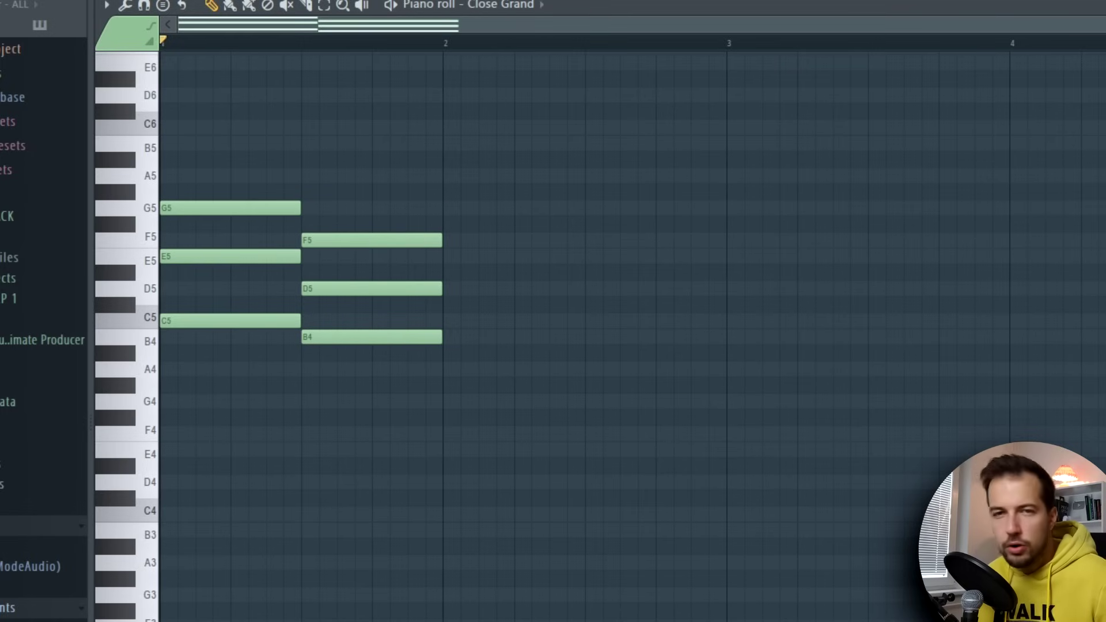
key(space)
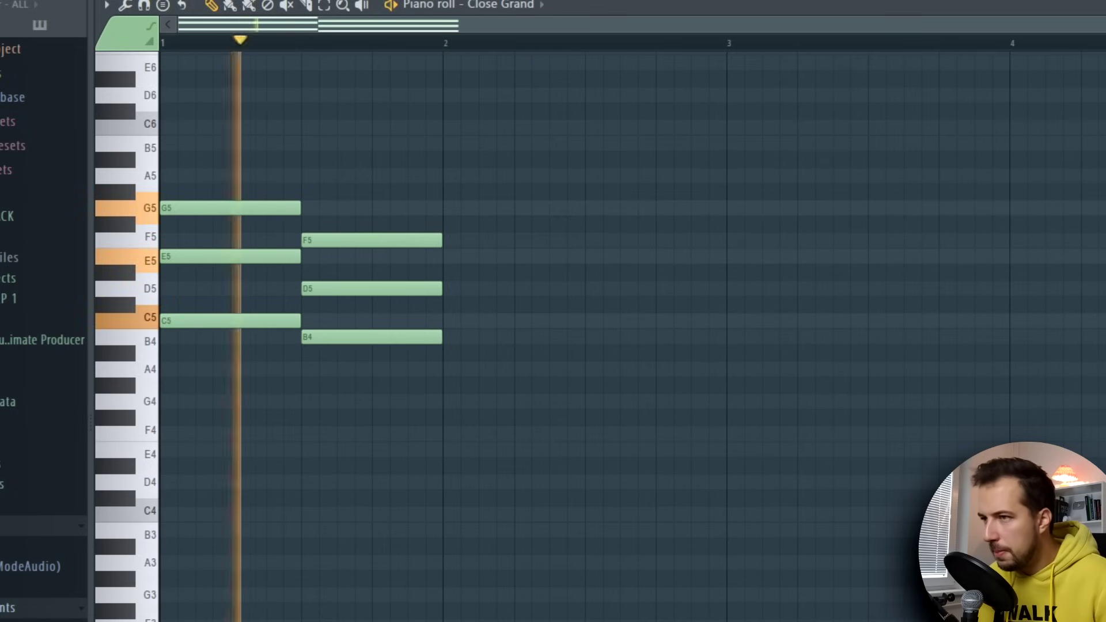
key(space)
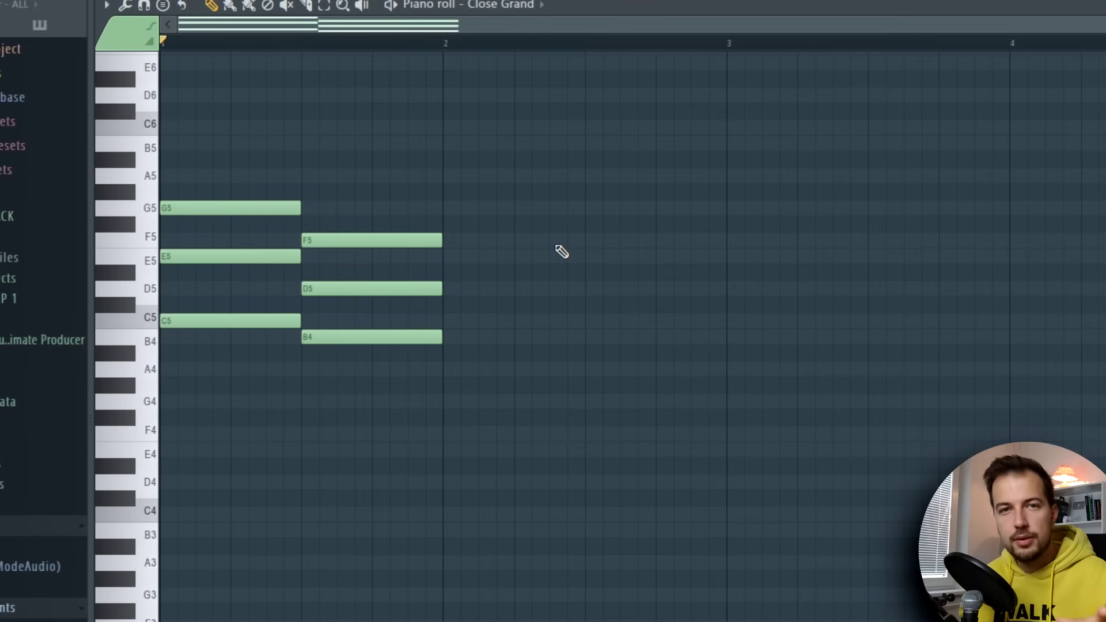
key(ctrl+z)
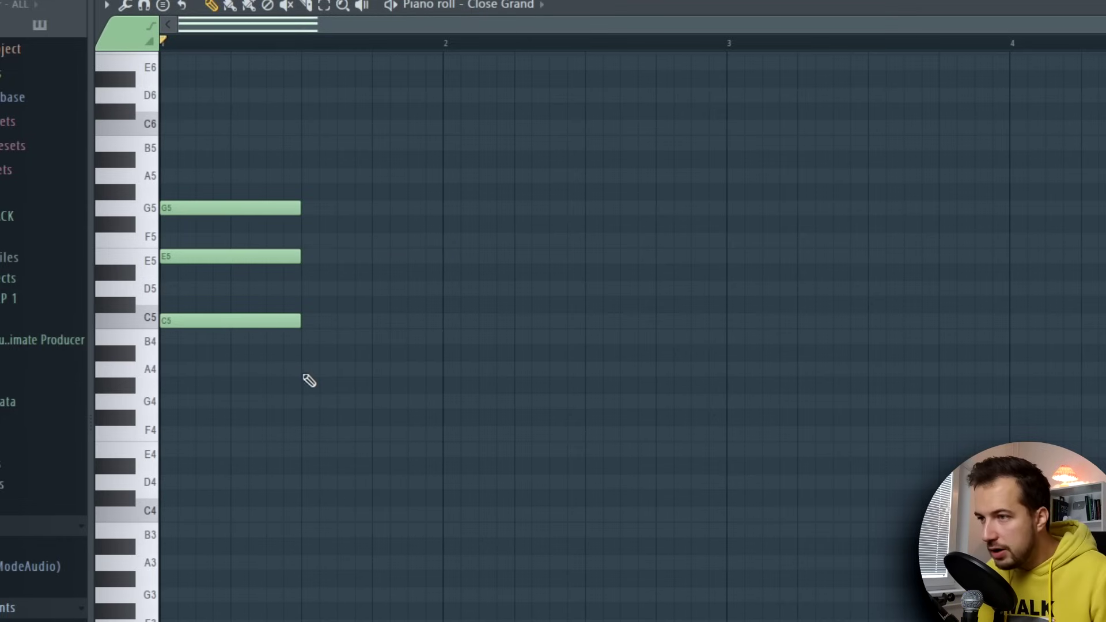
- Add an A4–C5–E5 chord on beat two and play it after the C chord
click(309, 371)
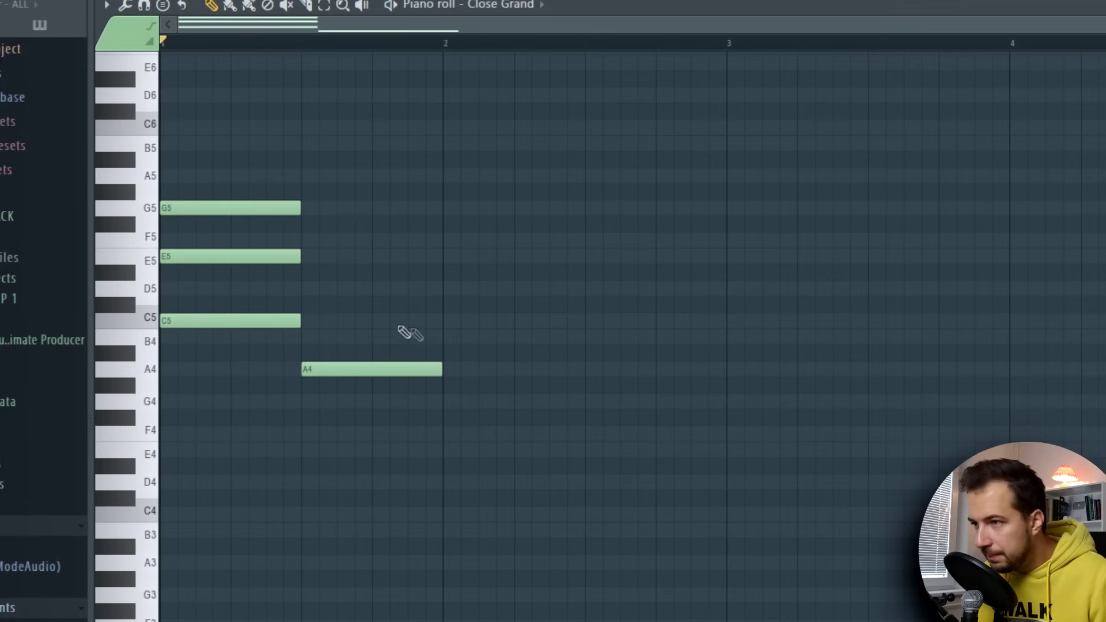
click(312, 323)
click(314, 258)
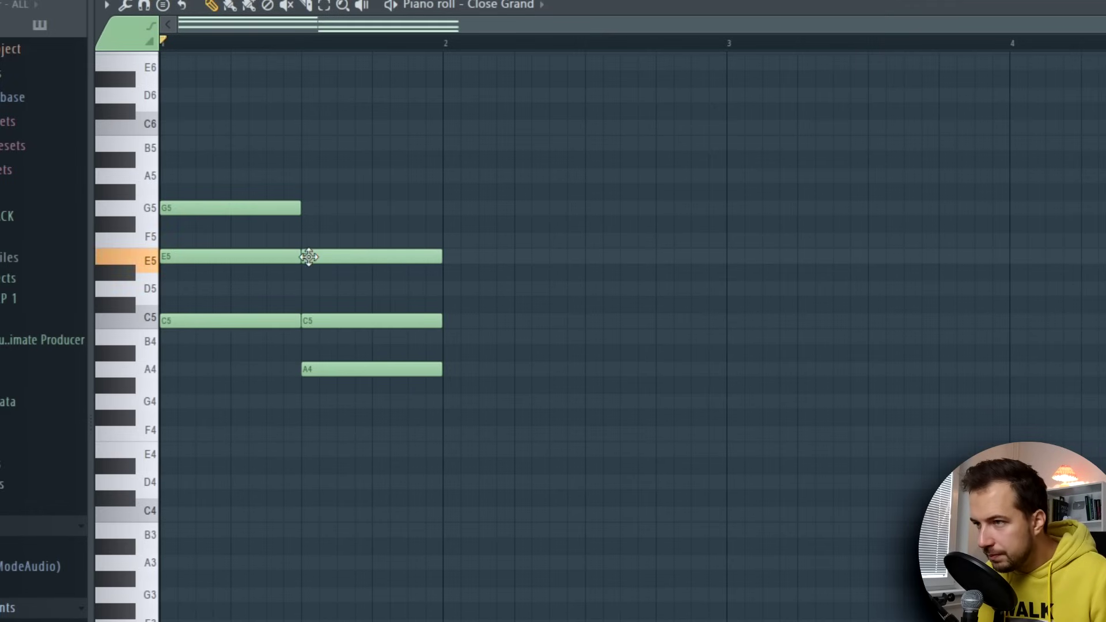
key(space)
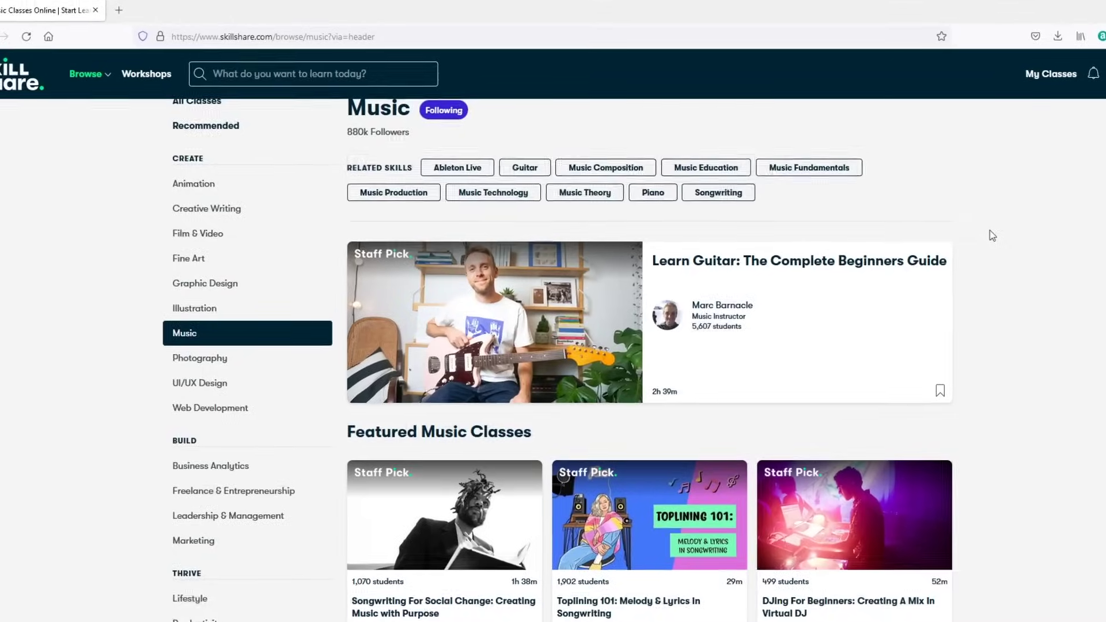
scroll(992, 235, down, 3)
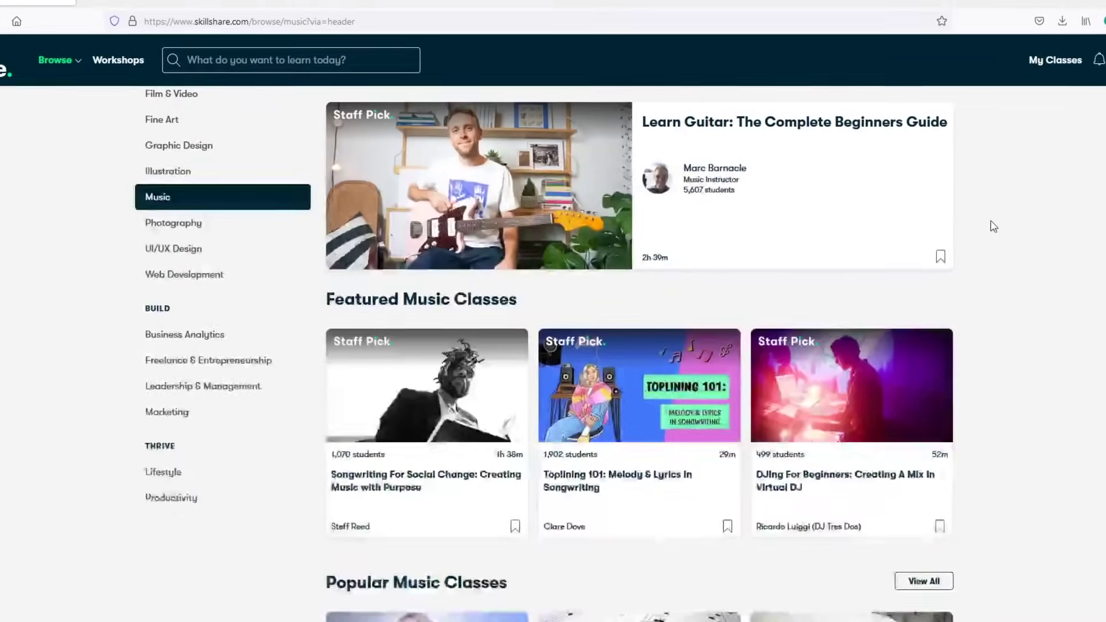
scroll(997, 205, down, 3)
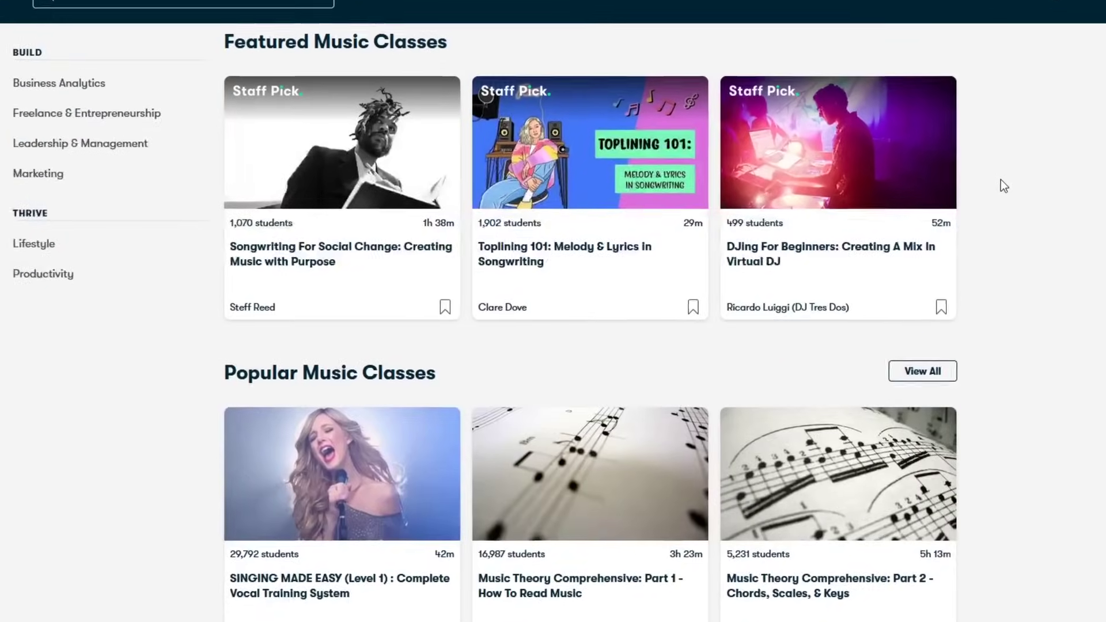
scroll(1000, 182, down, 5)
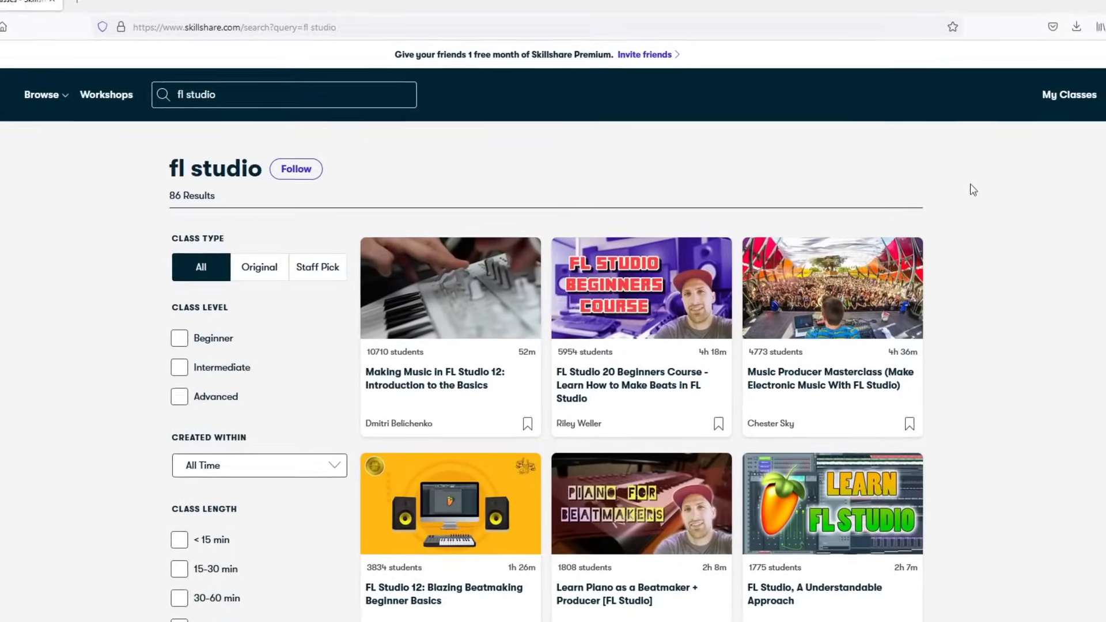
scroll(972, 189, down, 10)
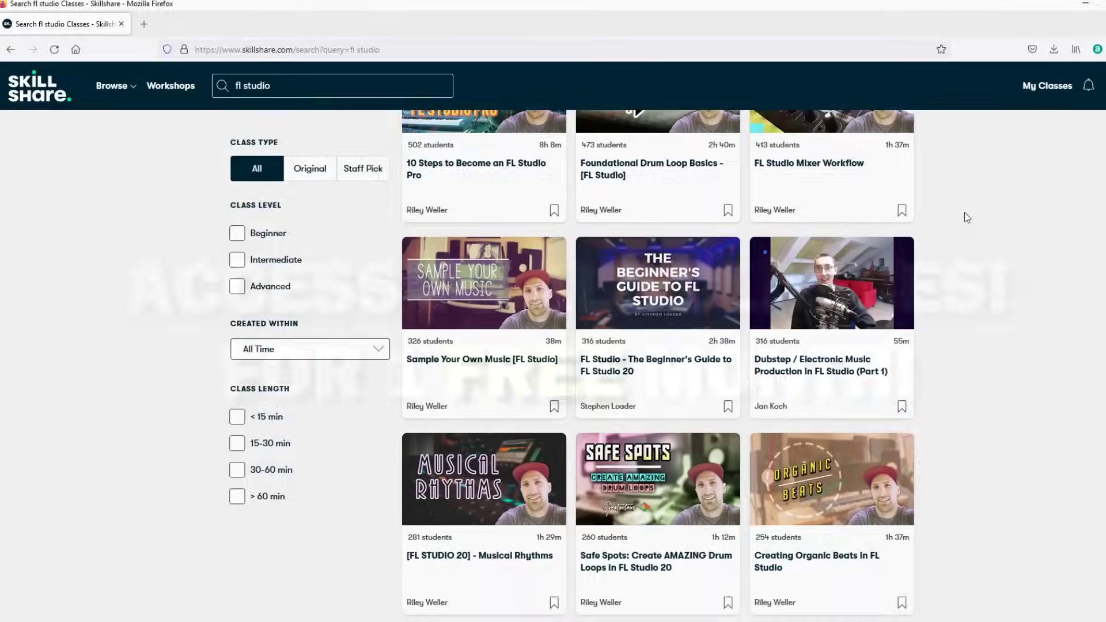
scroll(1054, 271, up, 10)
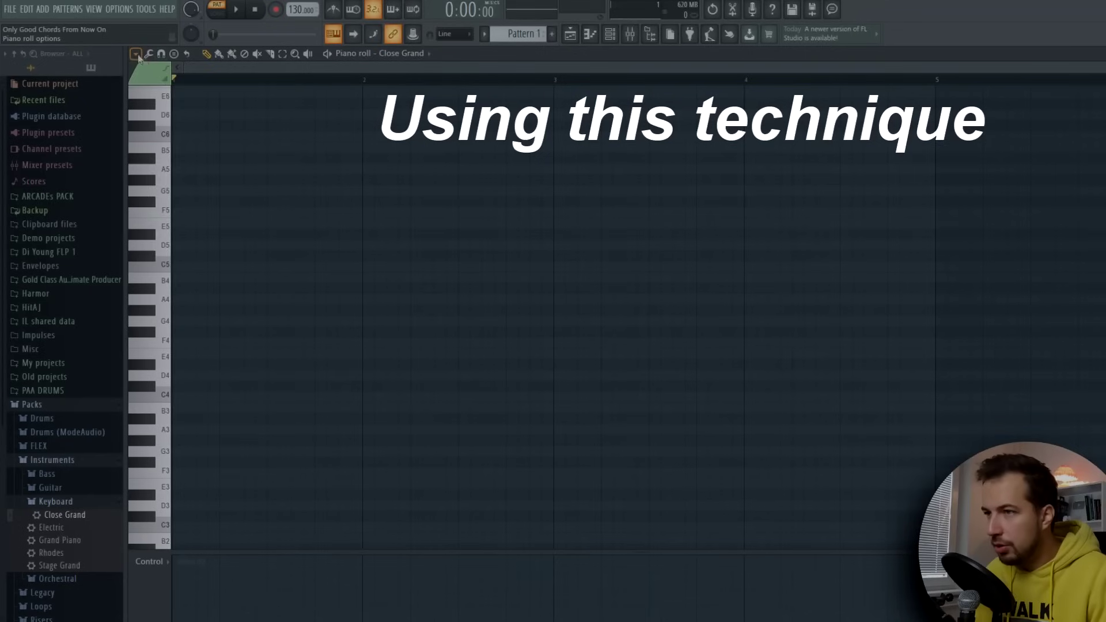
- Switch the piano roll's scale highlighting to Minor Natural (Aeolian) on C
click(135, 54)
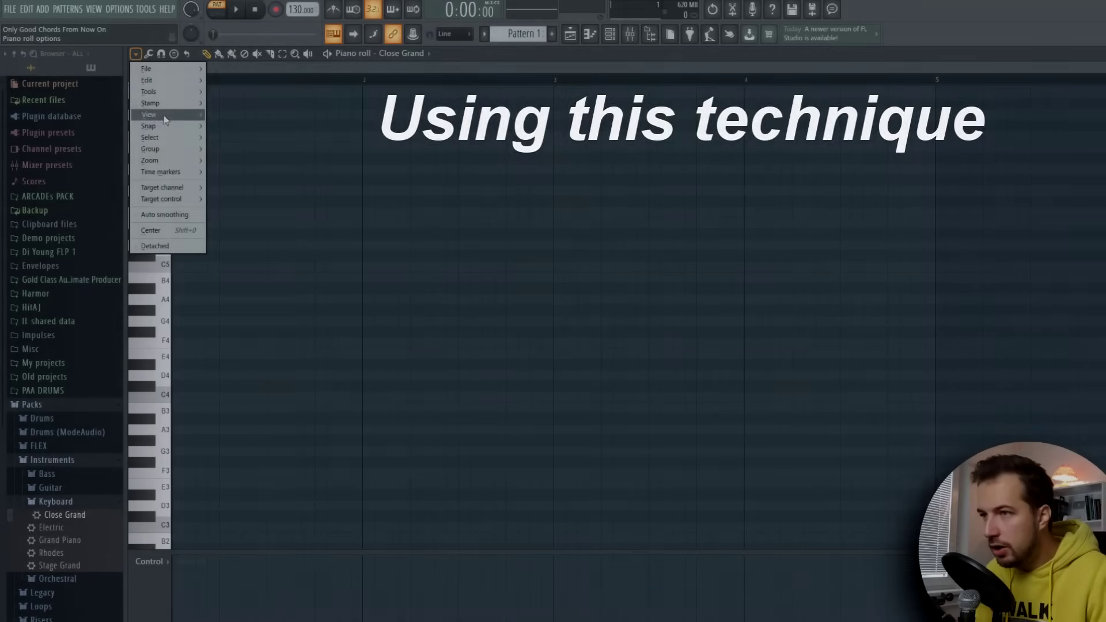
mouse_move(167, 116)
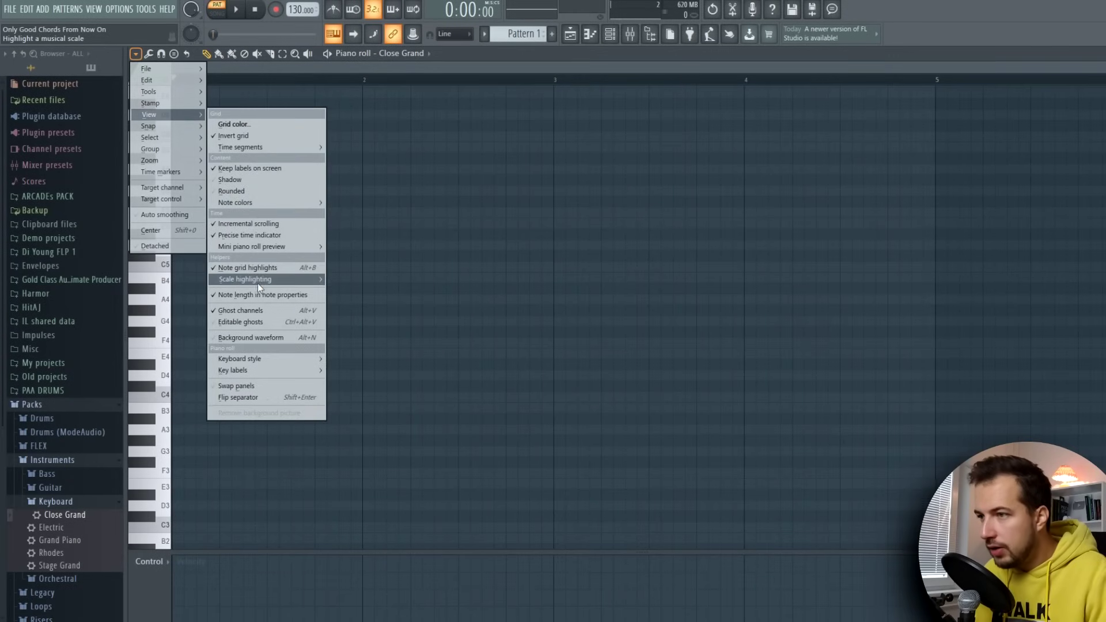
mouse_move(258, 281)
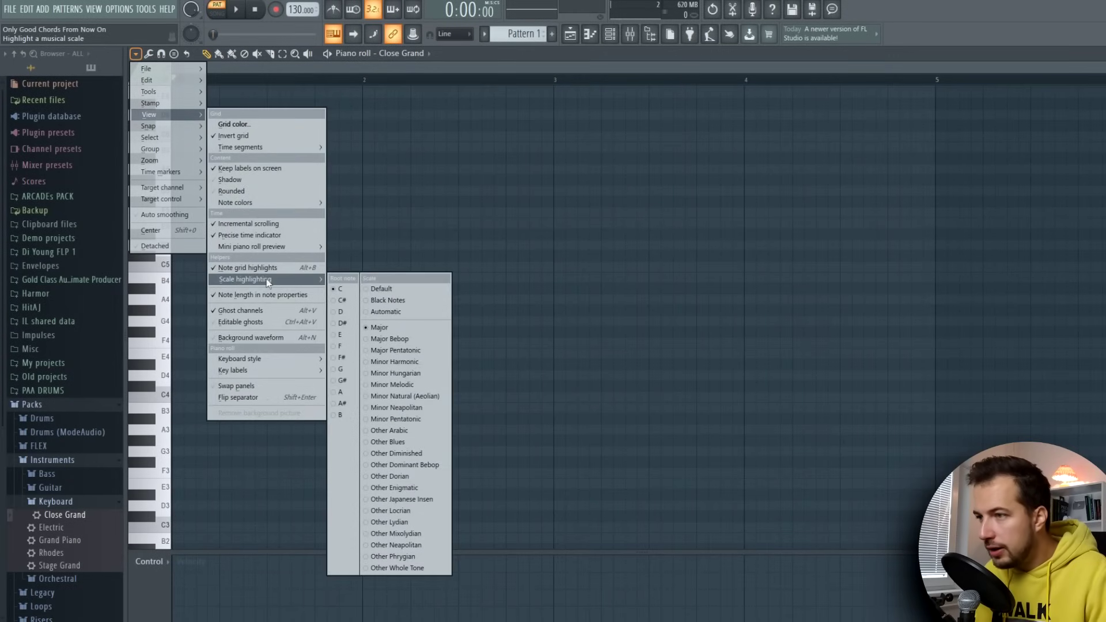
click(426, 396)
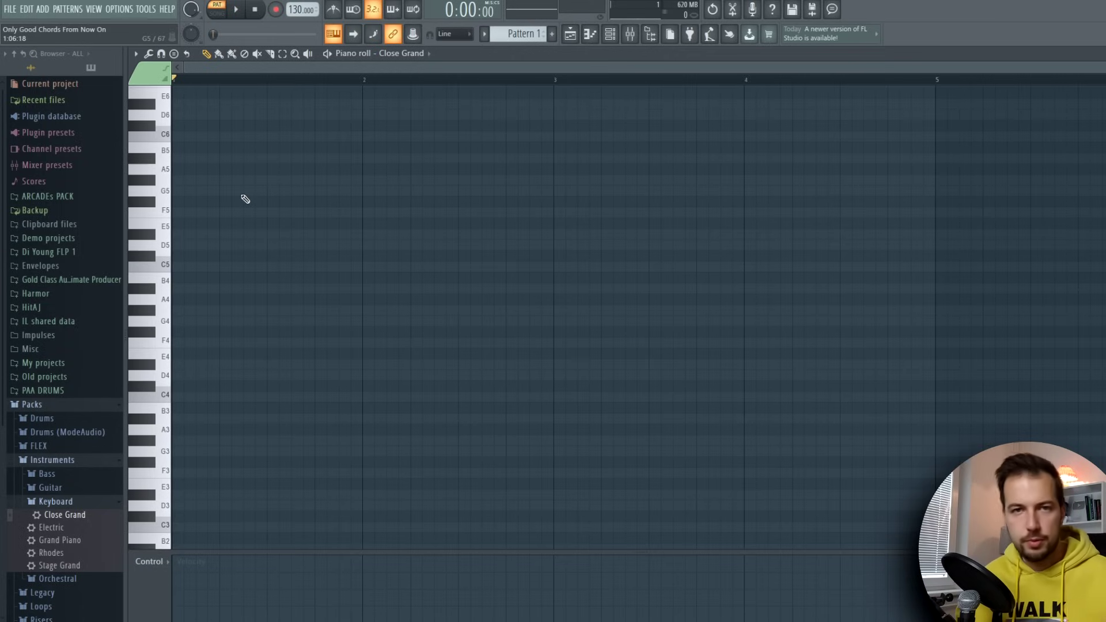
- Draw roots C5, A#4, G#4, A#4, G#4, D#4, hold G#4 and D#4 a bar, and add D#5 over C5
click(180, 268)
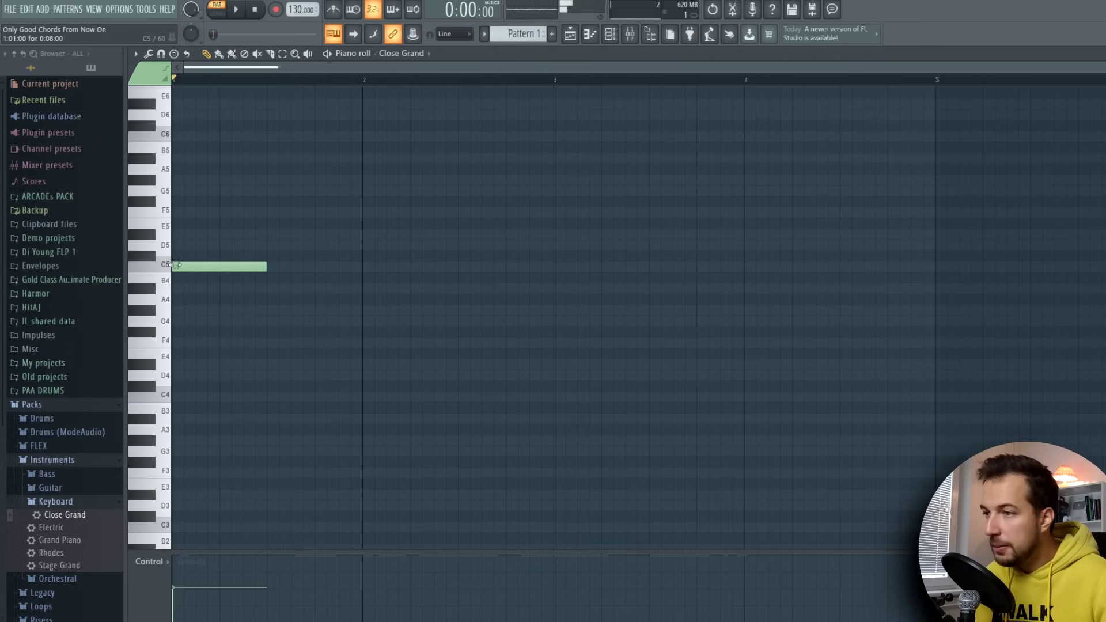
click(270, 288)
click(365, 309)
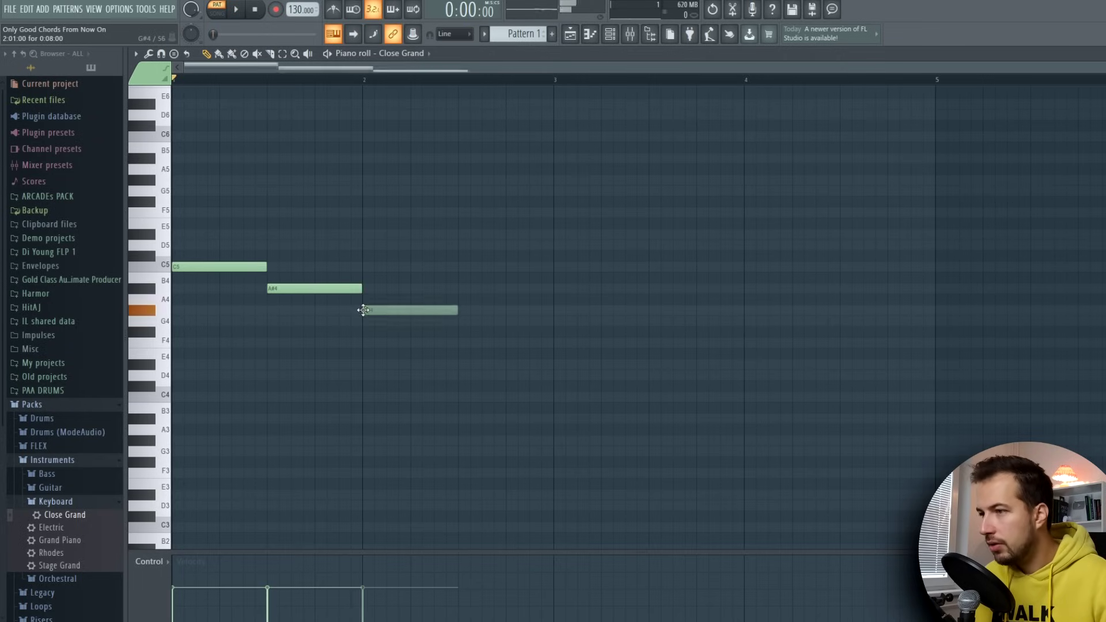
drag(458, 310, 549, 310)
click(557, 288)
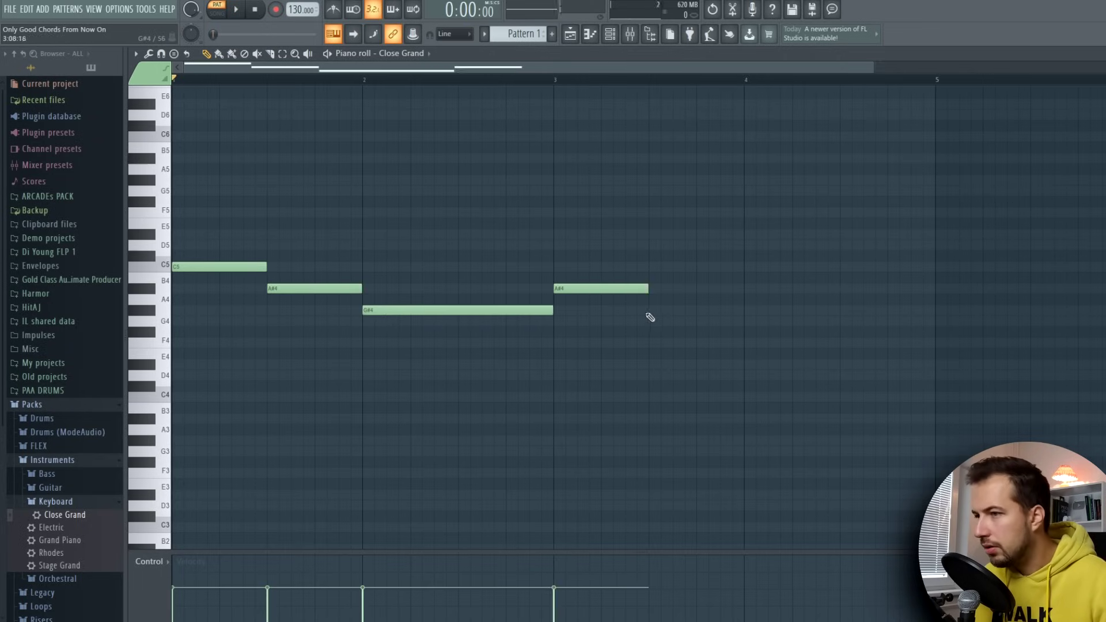
click(652, 311)
click(747, 366)
drag(838, 364, 934, 364)
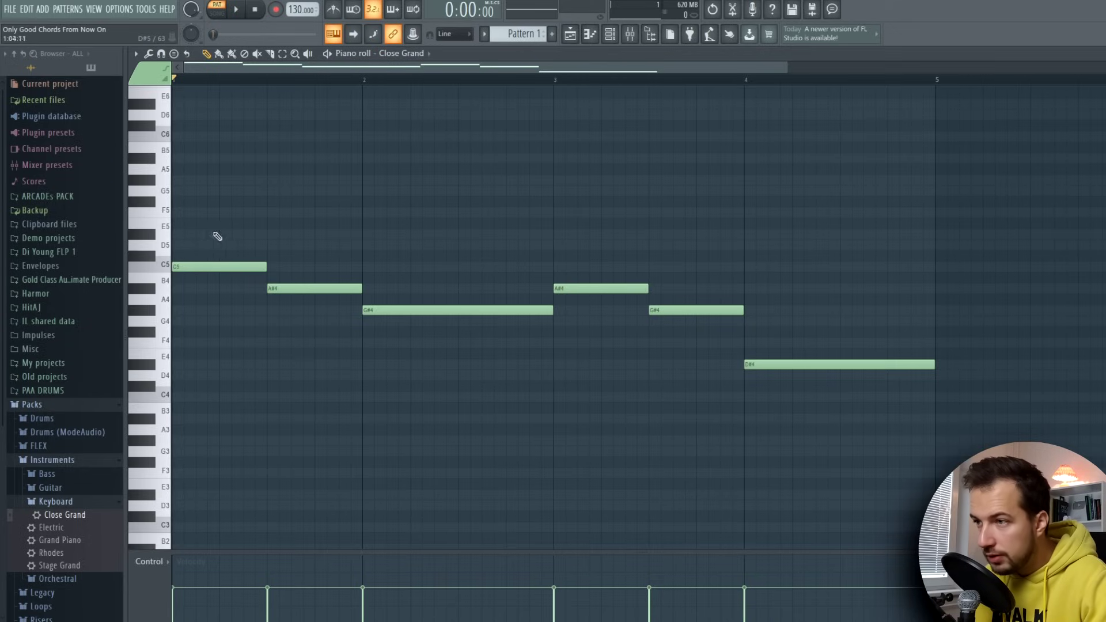
click(178, 234)
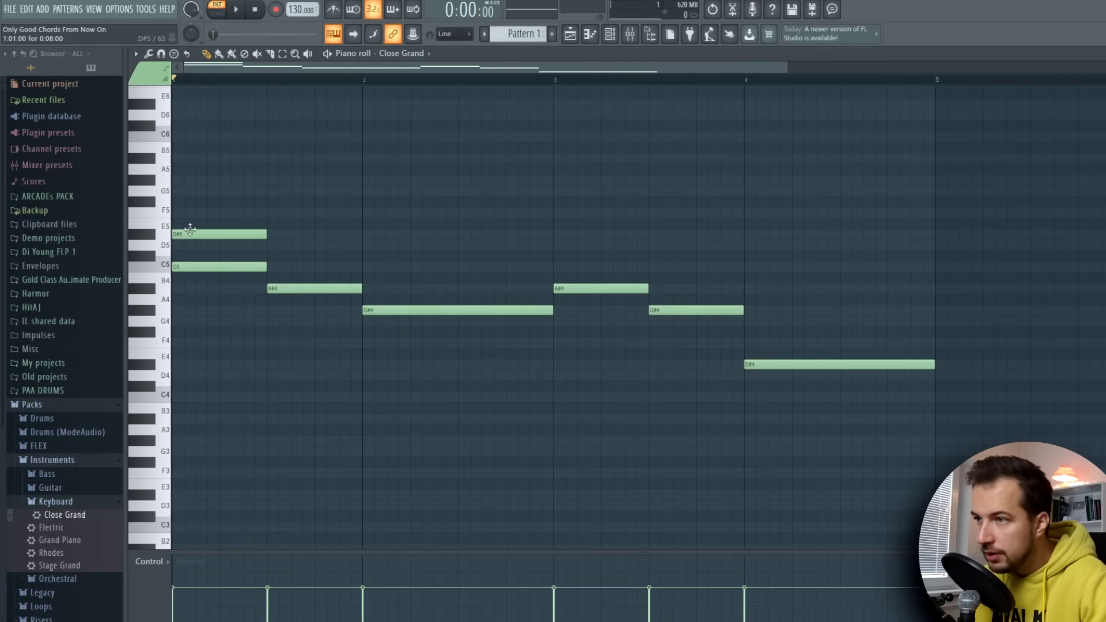
- Complete the first three chords: C–D#–G, A#–D–F and G#–C–D# at bar 2
click(181, 191)
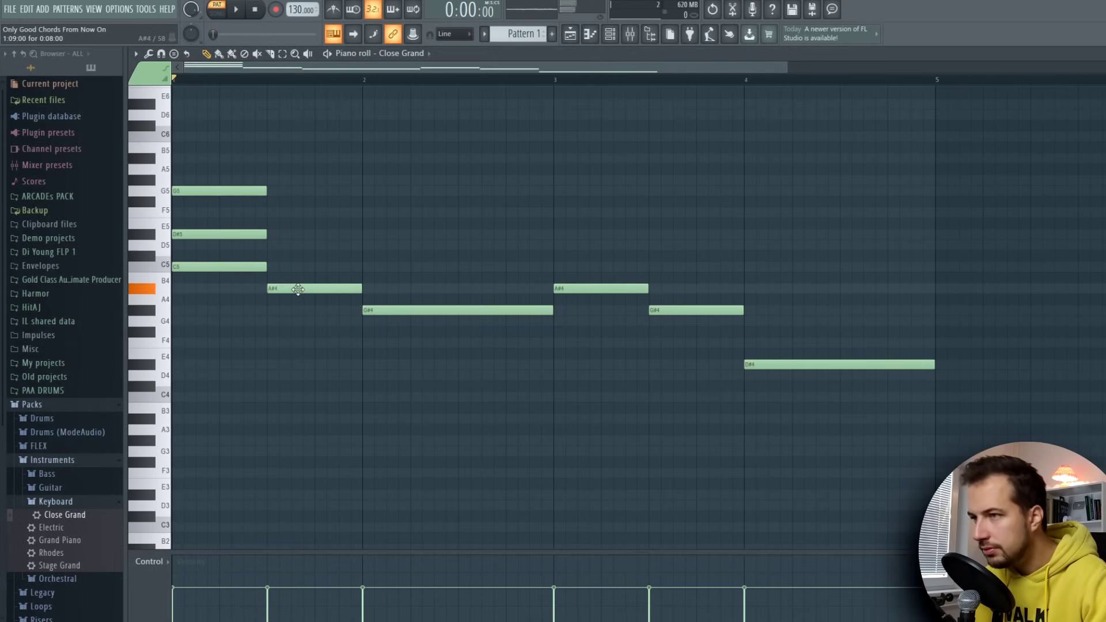
click(270, 249)
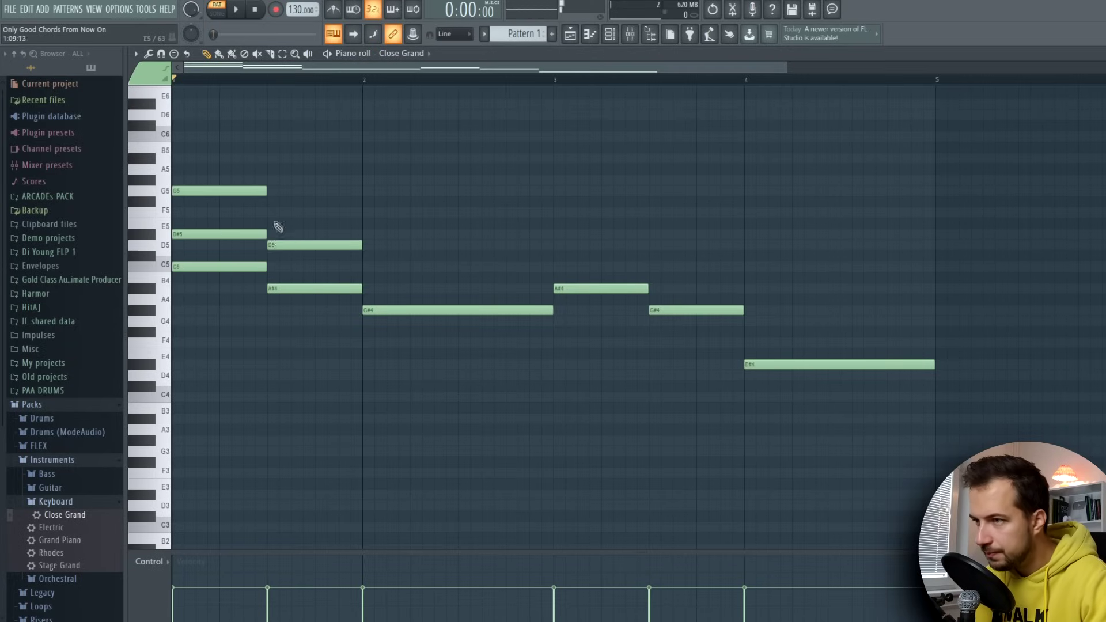
click(272, 213)
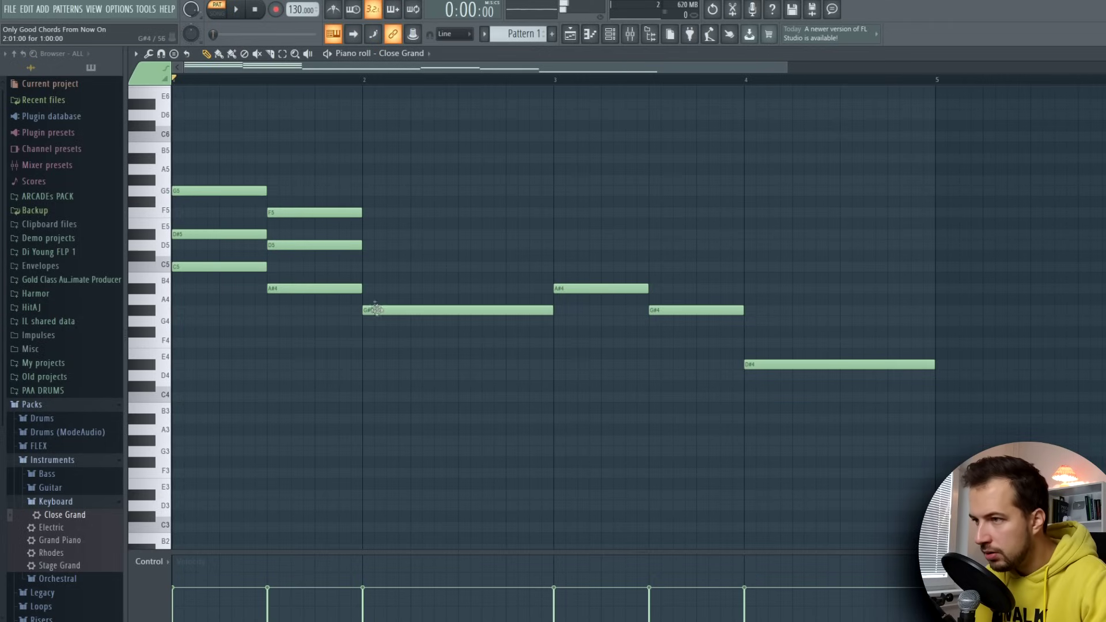
click(369, 266)
click(369, 234)
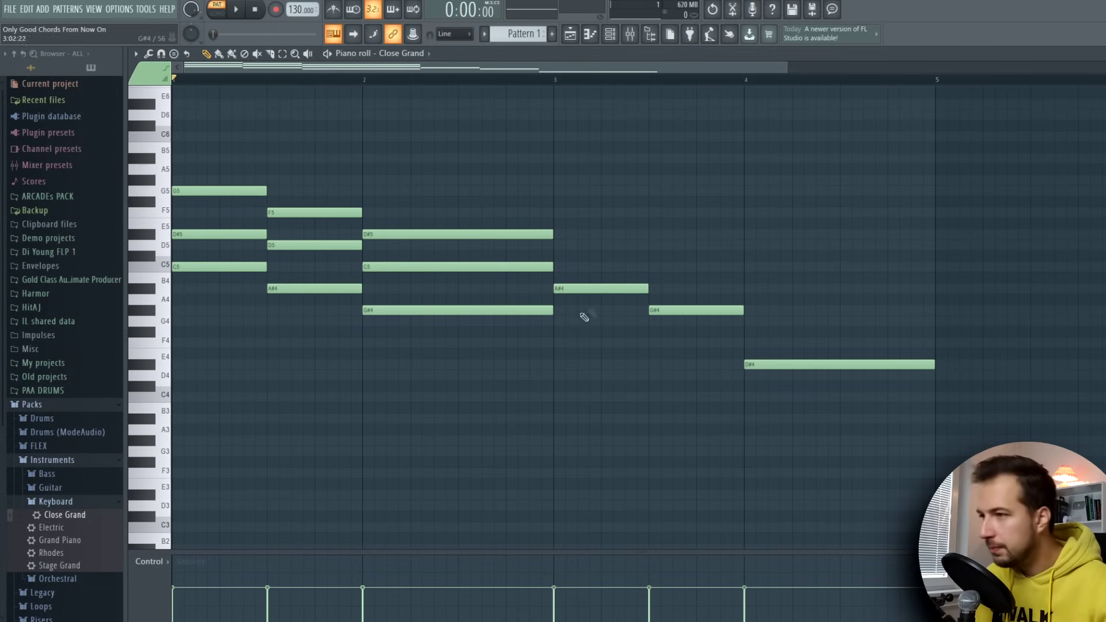
- Add chord tones for A#–D–F and G#–C–D# in bar 3 and D#–G–A# at bar 4
click(557, 245)
click(557, 212)
click(671, 306)
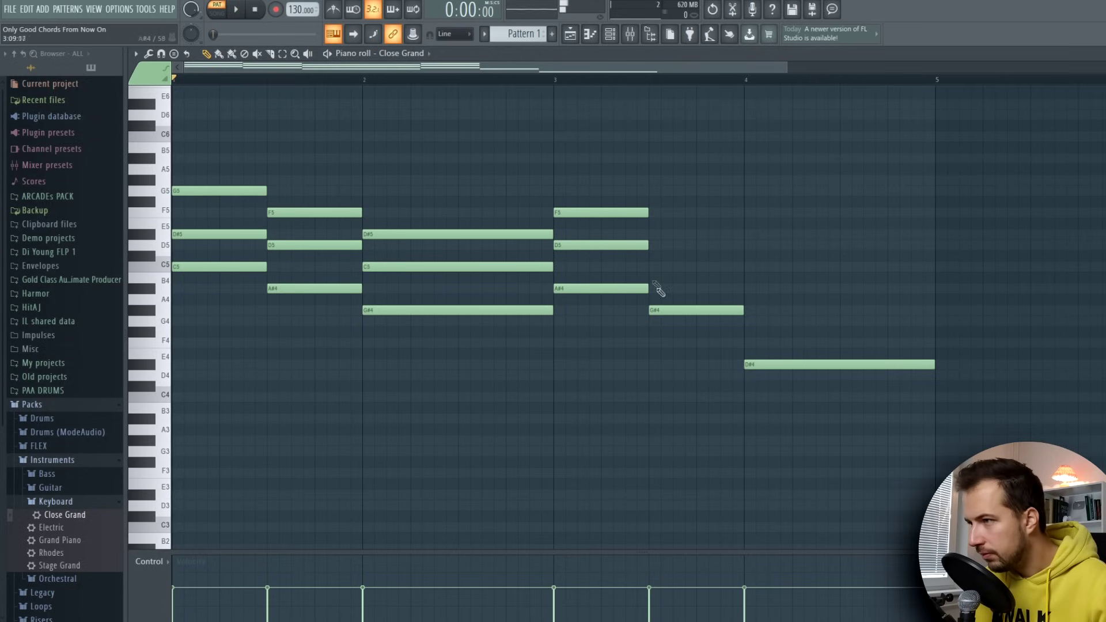
click(651, 267)
click(652, 234)
click(750, 363)
click(750, 321)
click(751, 288)
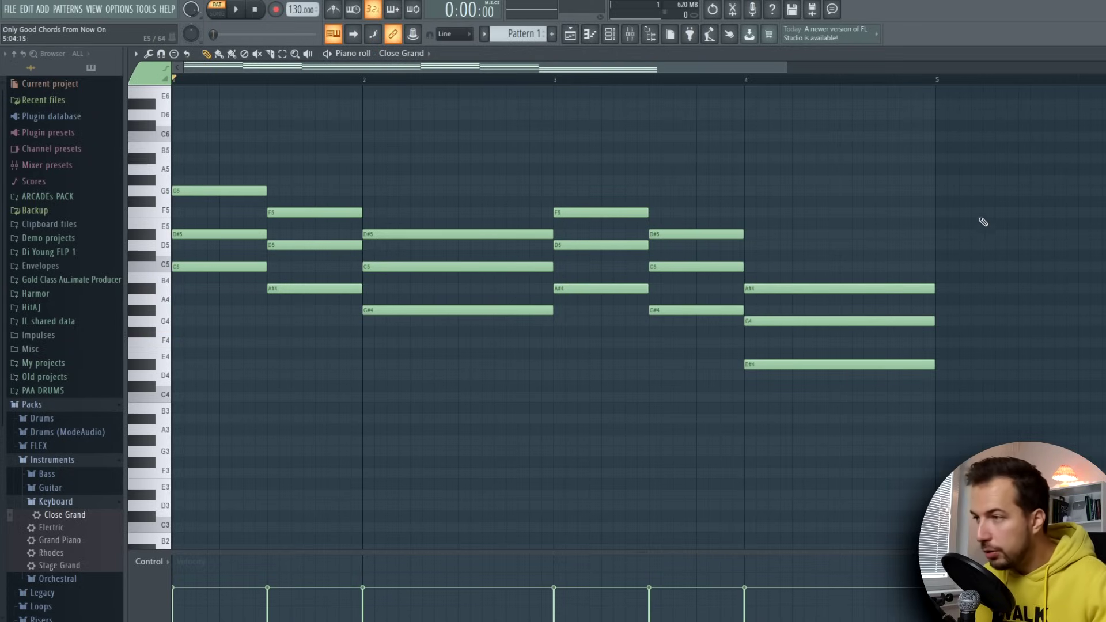
- Play the progression, drag the tempo down and then up to 100 BPM, and stop playback
click(239, 11)
drag(300, 10, 300, 54)
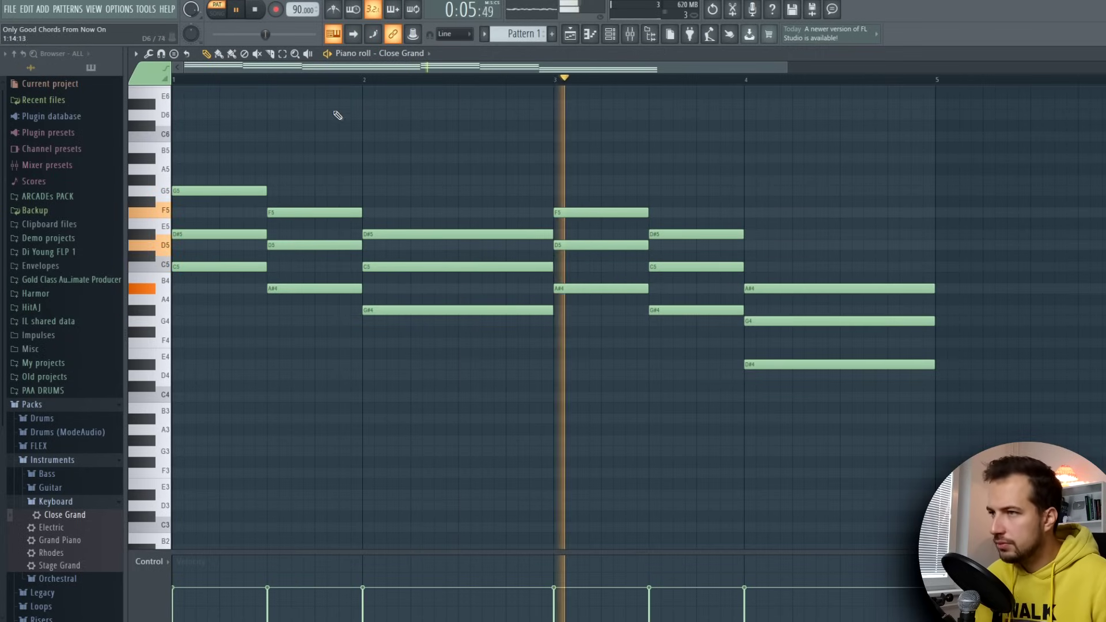
drag(301, 10, 301, 0)
key(space)
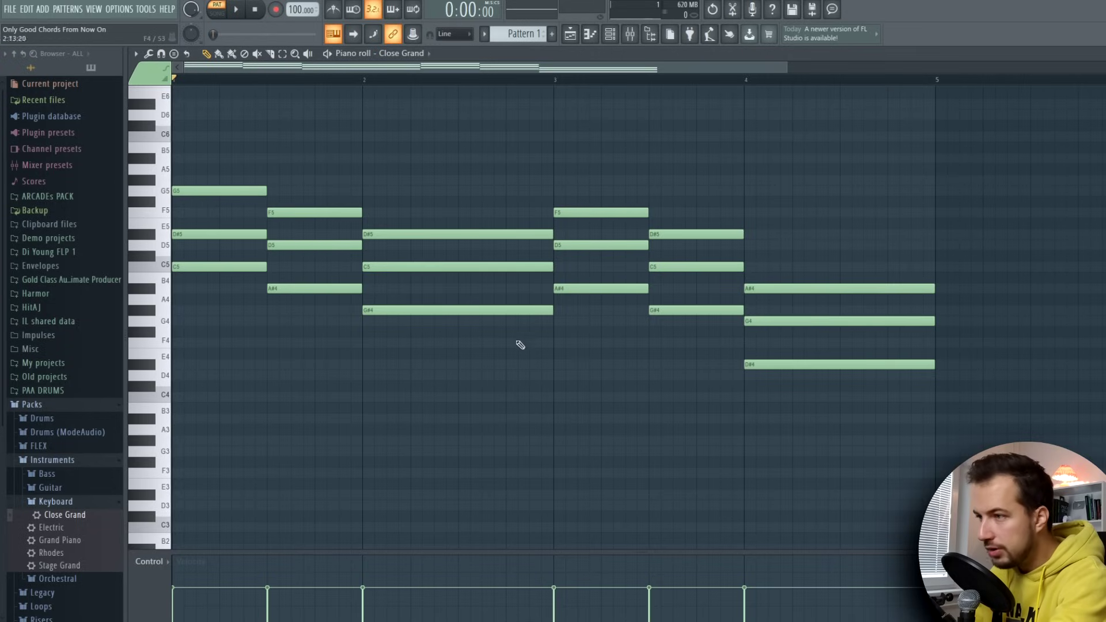
- Select each chord's root note: C5, A#4, G#4, A#4, G#4 and D#4
drag(197, 250, 319, 328)
drag(380, 311, 439, 338)
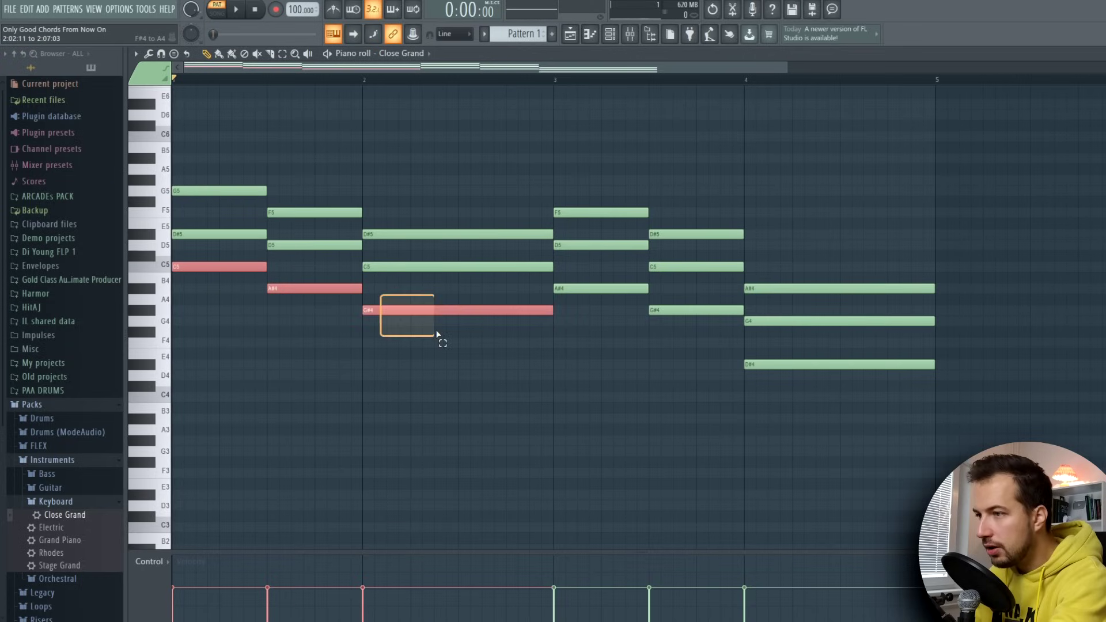
ctrl+shift+click(563, 288)
ctrl+shift+click(659, 311)
drag(749, 351, 793, 407)
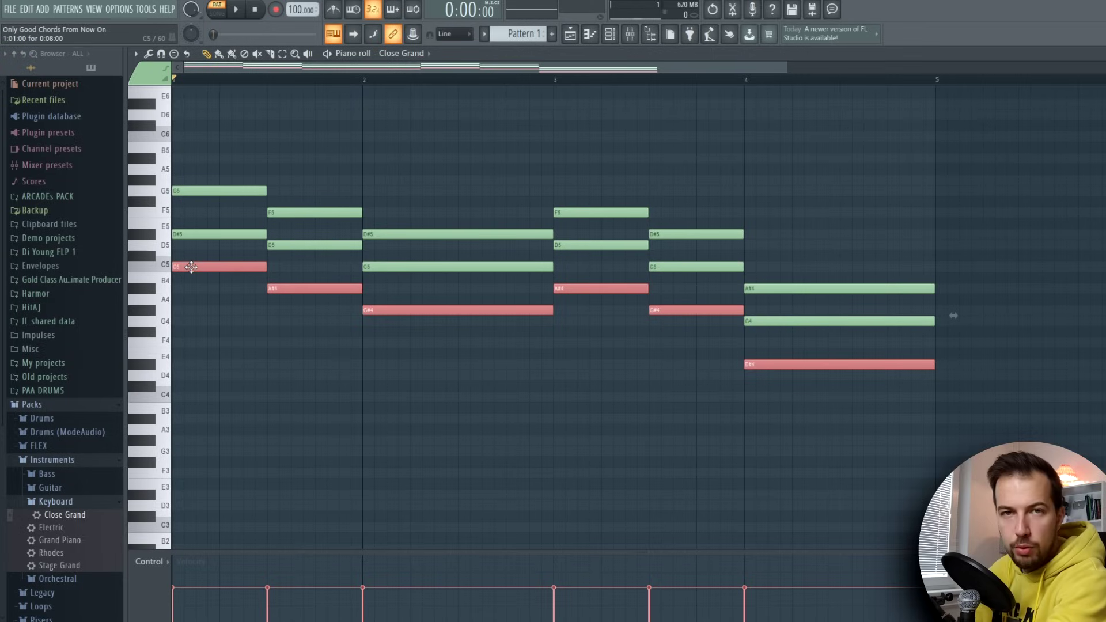
- Copy the selected roots an octave lower as C4, A#3, G#3, A#3, G#3, D#3 and play them back
click(166, 269)
click(172, 397)
drag(196, 268, 194, 401)
click(198, 412)
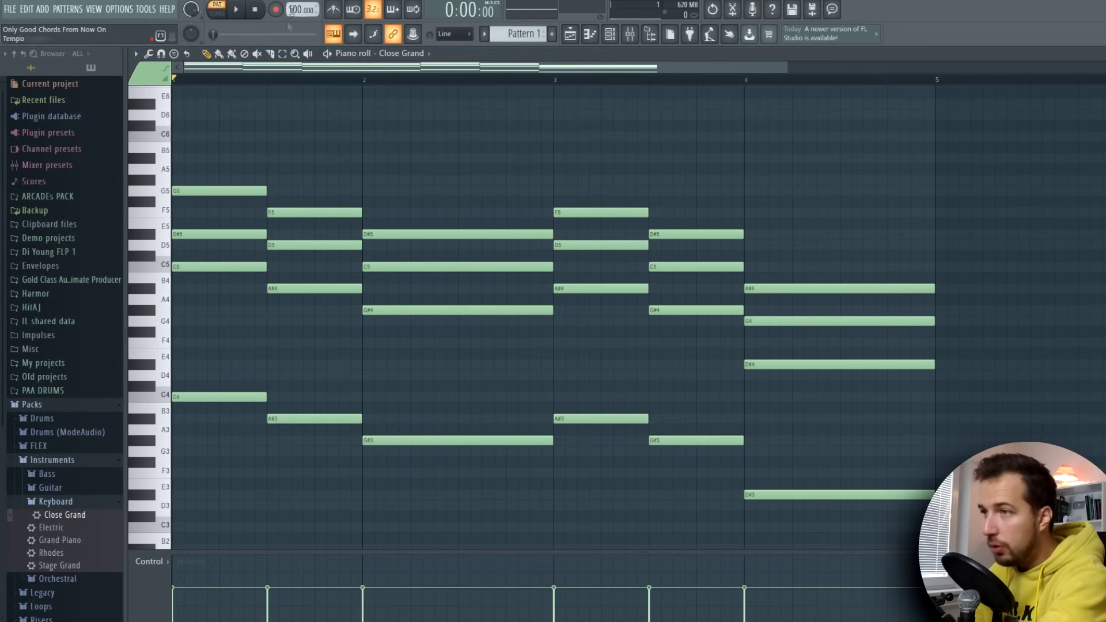
click(235, 7)
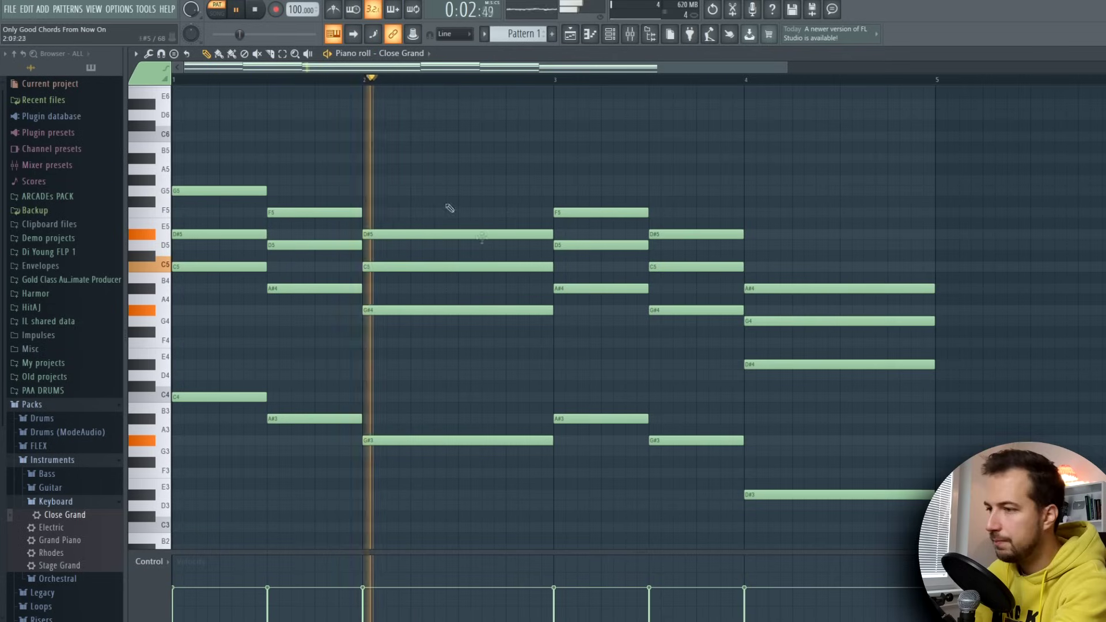
- Move the six lowest chord notes down one octave with Ctrl+Down and play the new bass line
key(space)
scroll(908, 356, down, 2)
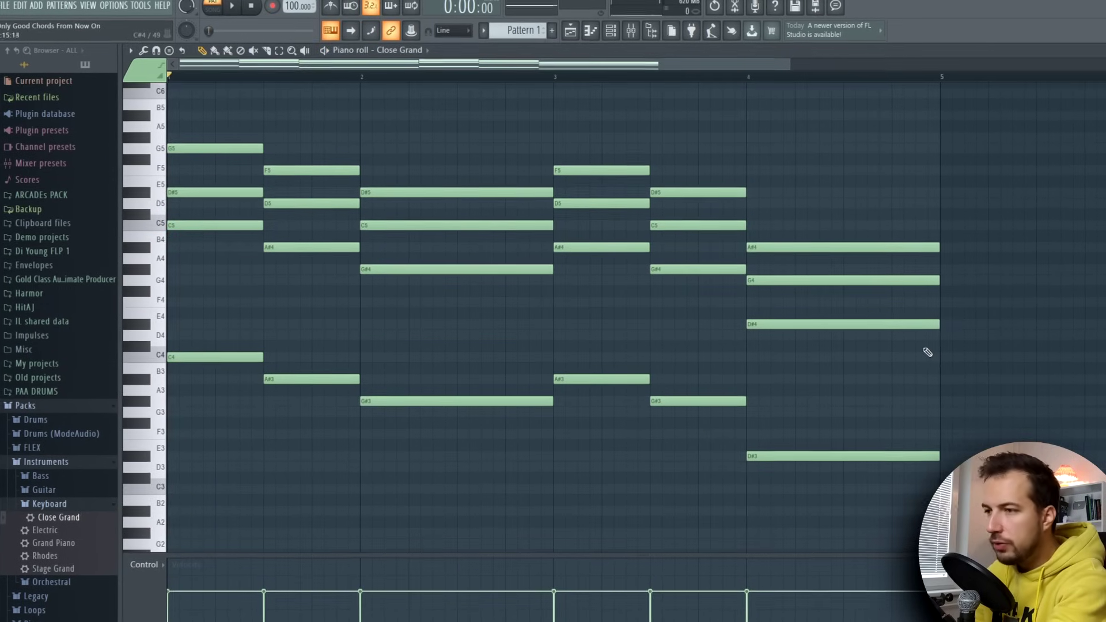
drag(933, 343, 258, 563)
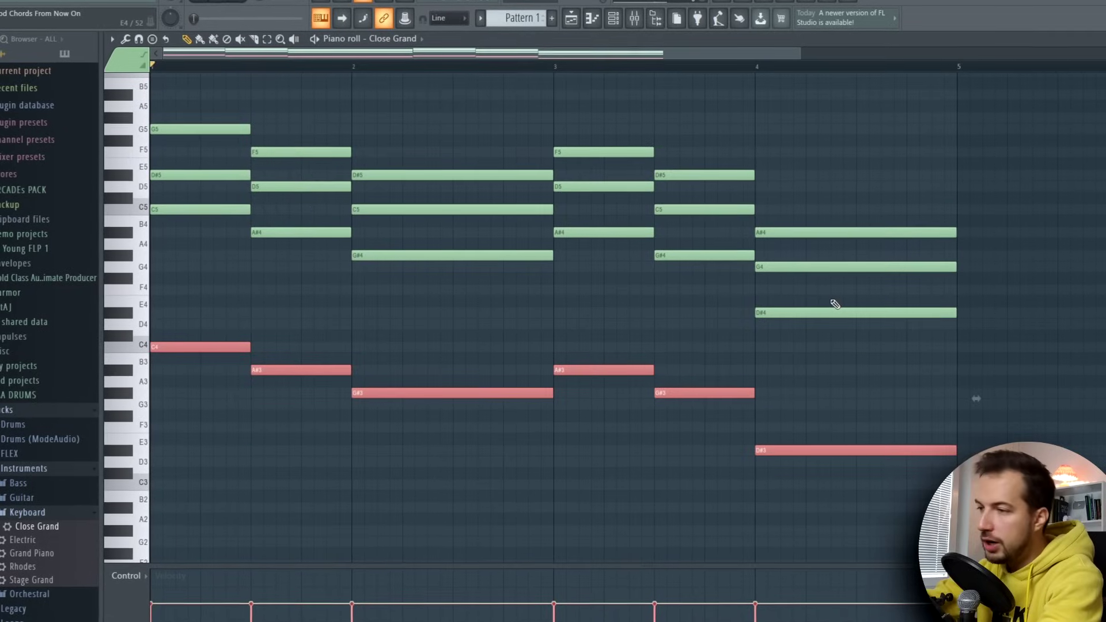
key(ctrl+Down)
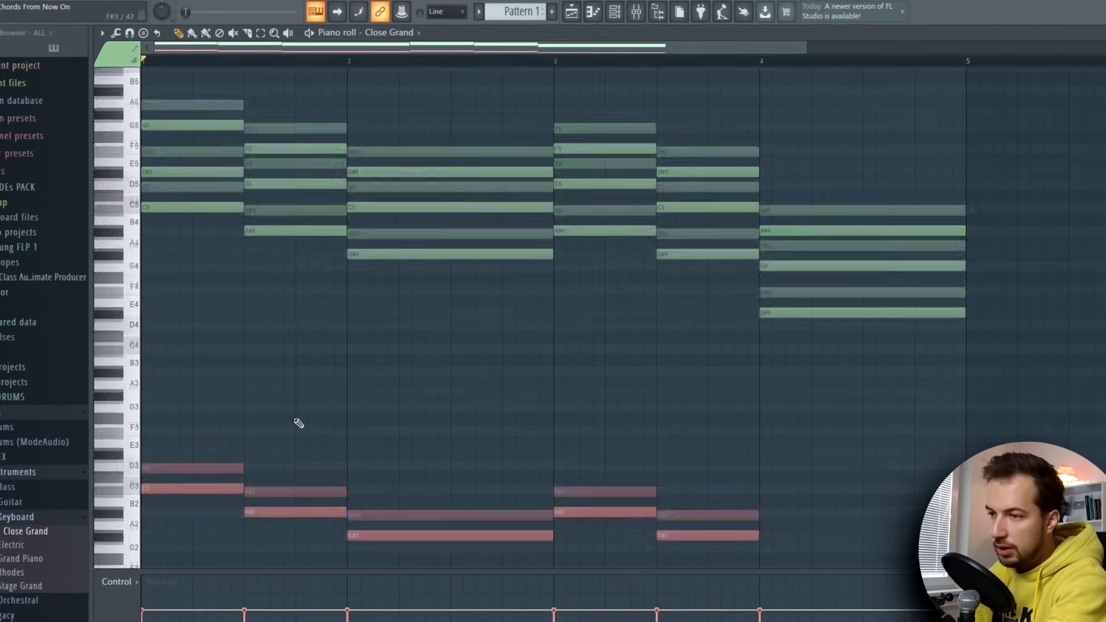
key(space)
key(ctrl+d)
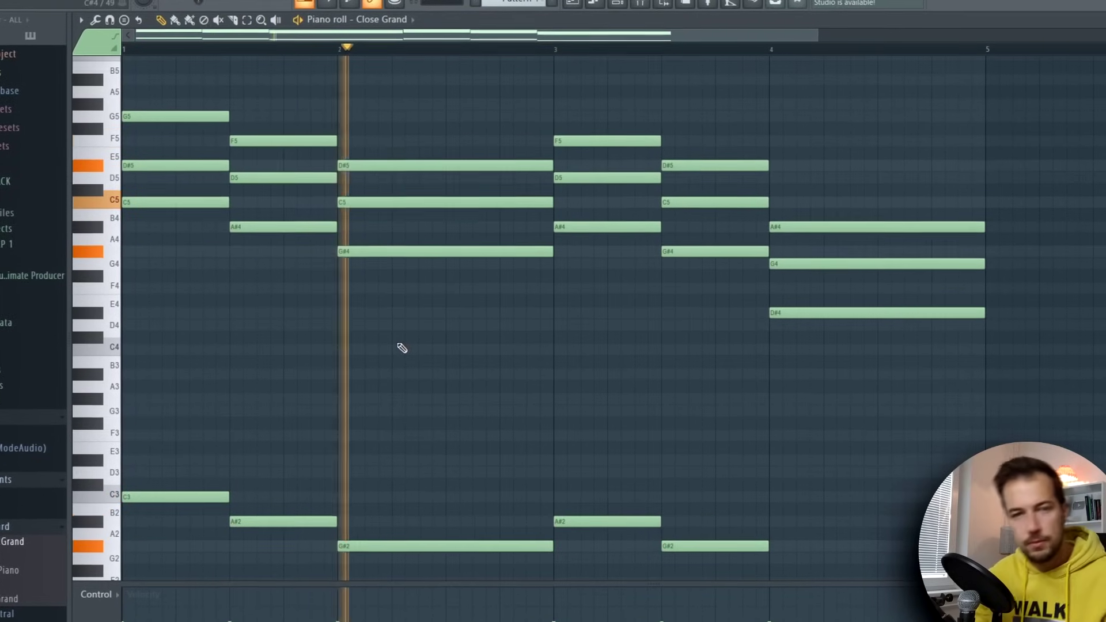
scroll(639, 316, down, 4)
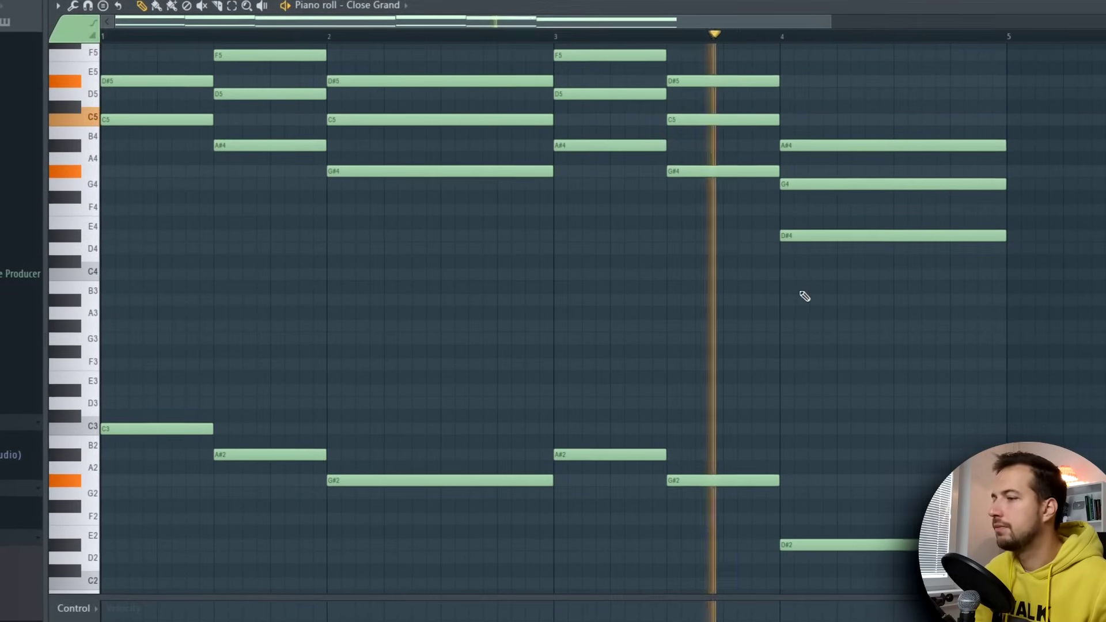
scroll(510, 338, up, 3)
key(space)
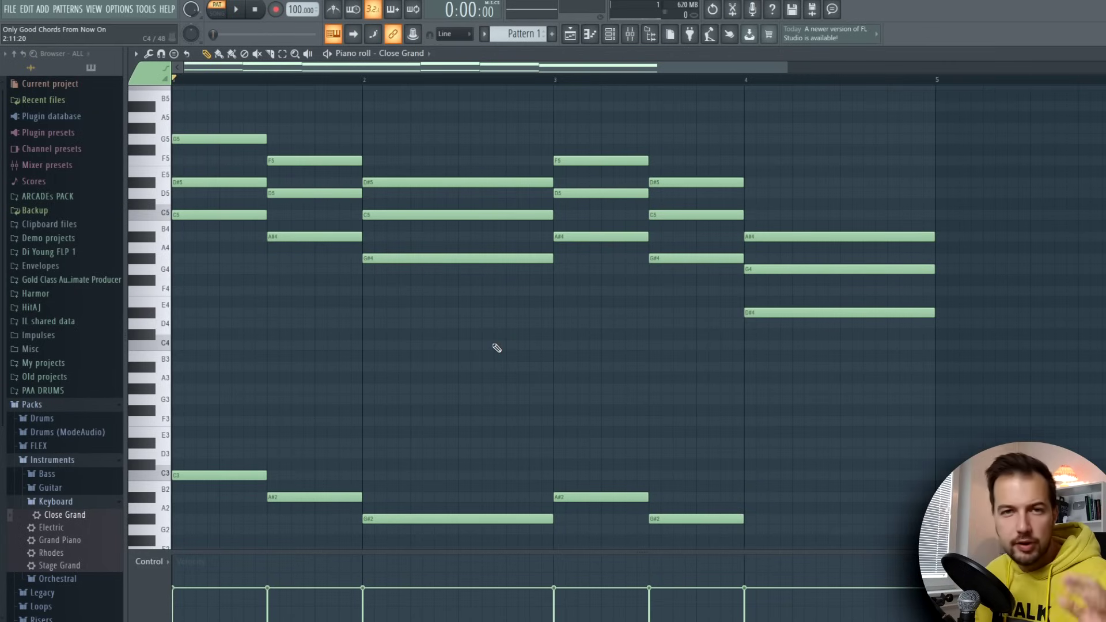
scroll(495, 275, up, 4)
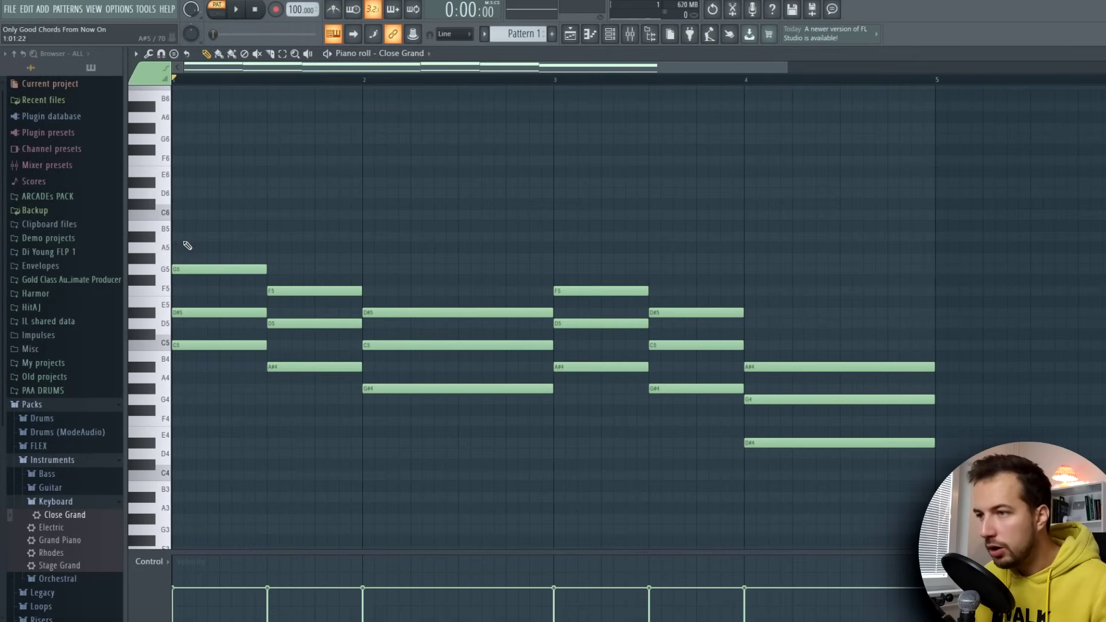
- Draw a half-bar A#5 melody note at bar 1 followed by a D#6
click(179, 237)
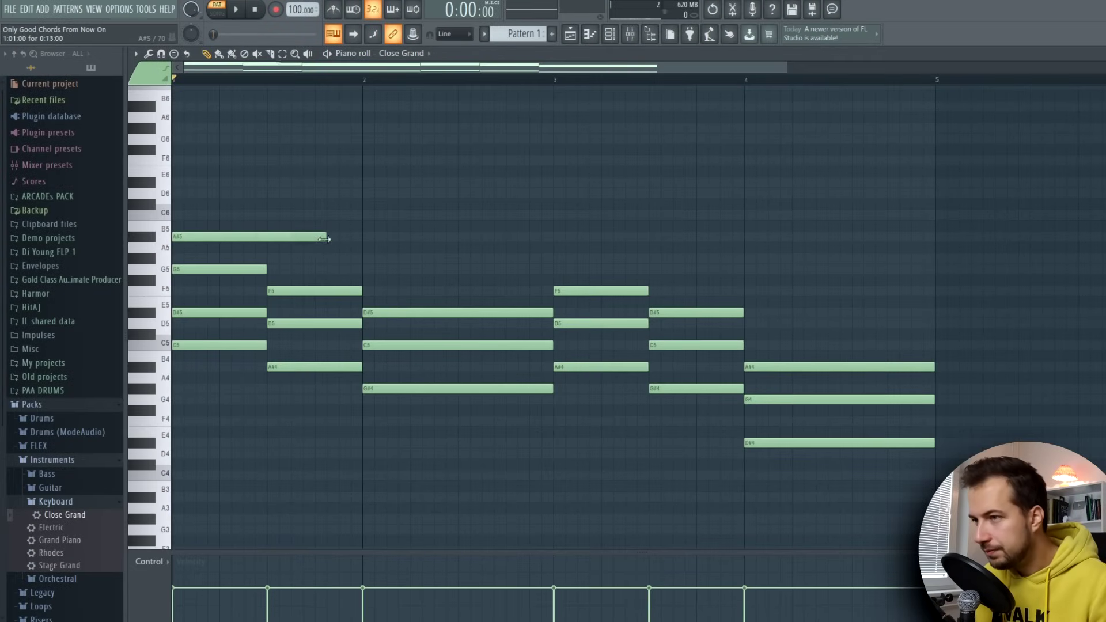
drag(325, 238, 261, 241)
click(239, 11)
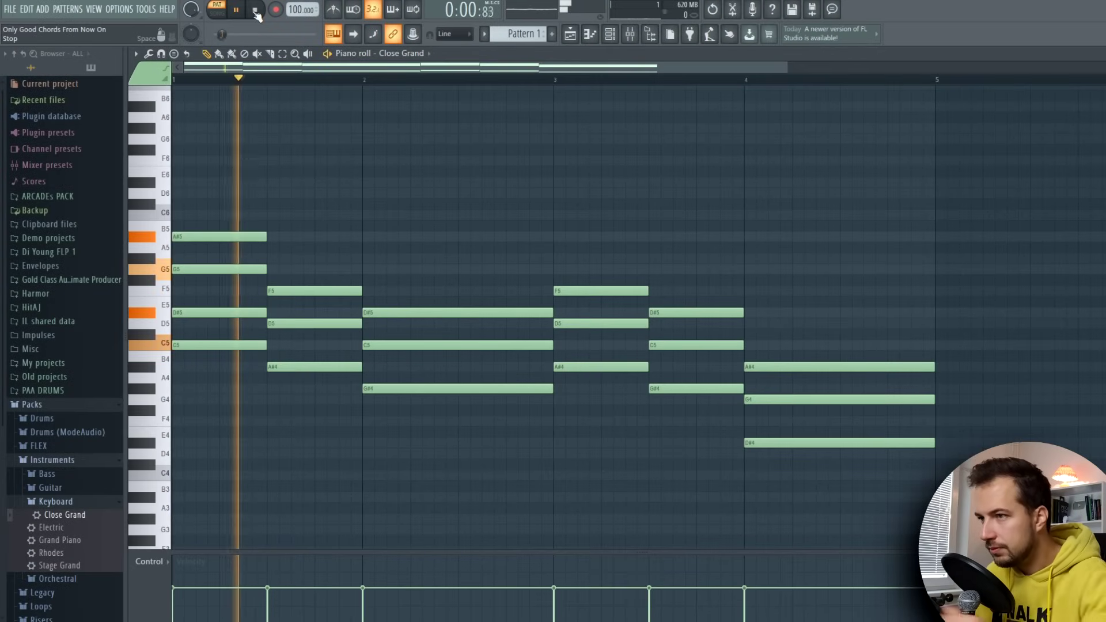
key(space)
click(274, 182)
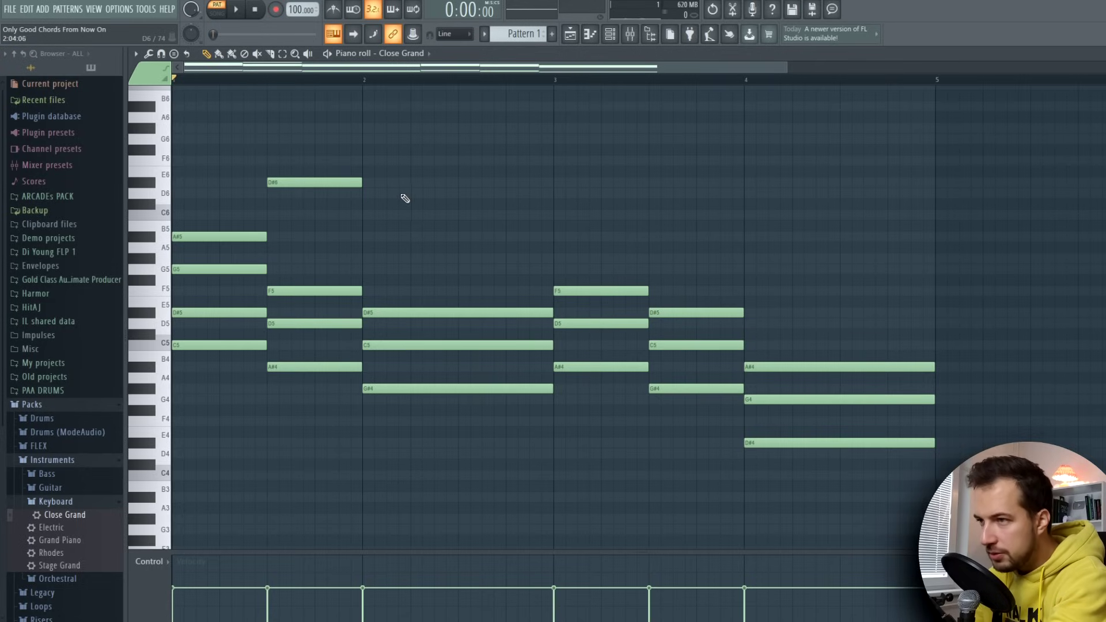
key(space)
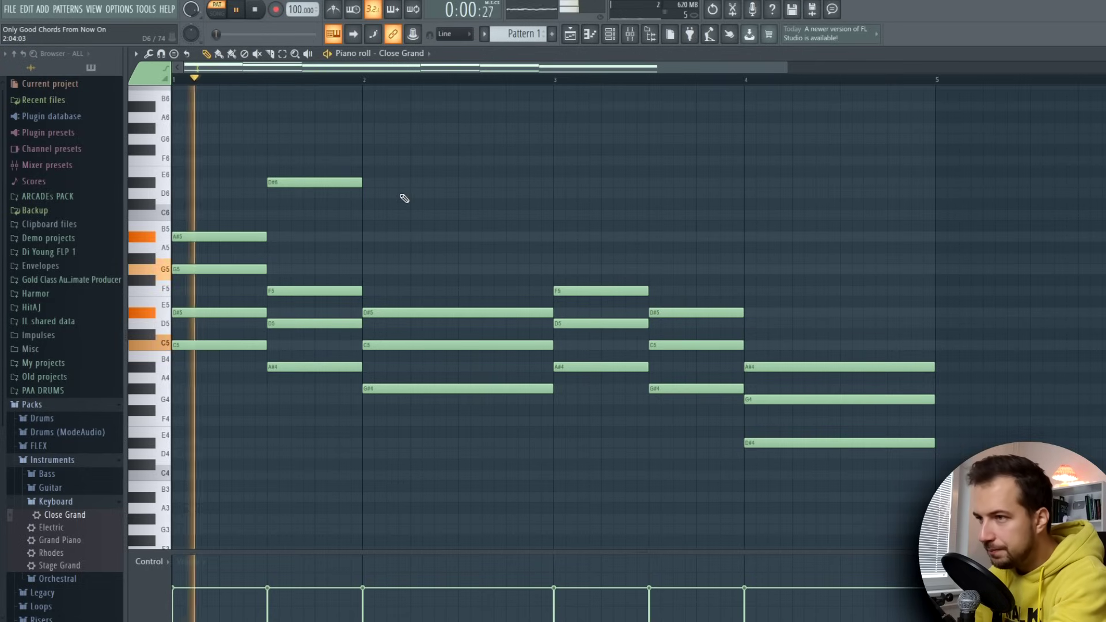
- Add D6 at bars 2 and 3, D#6 at bar 3.5, and an A#5 held to bar 5
click(367, 195)
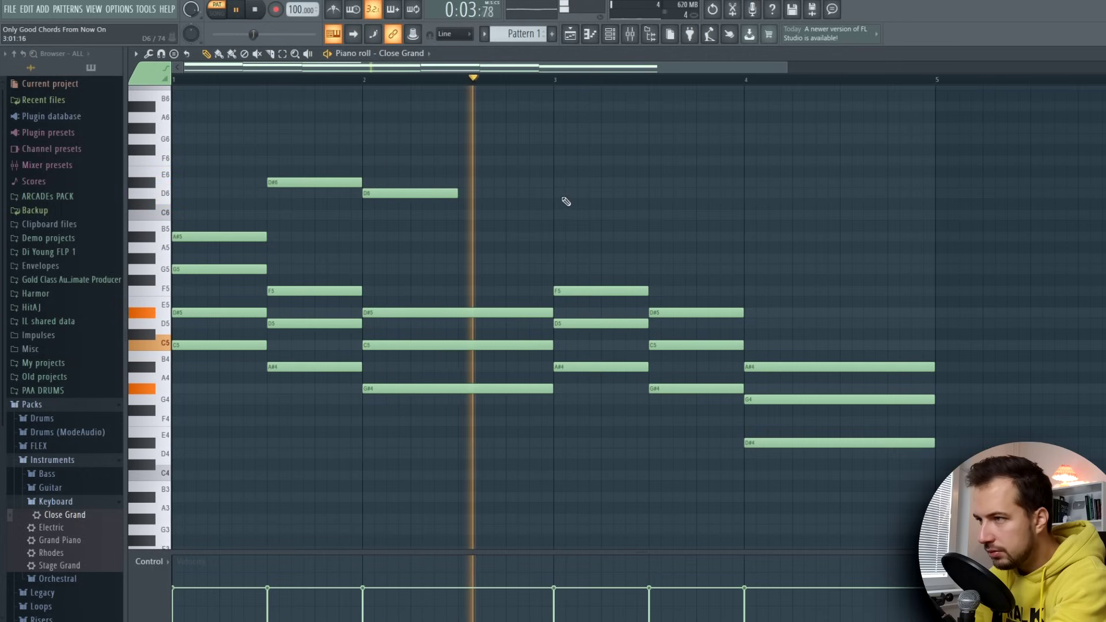
click(558, 194)
click(653, 183)
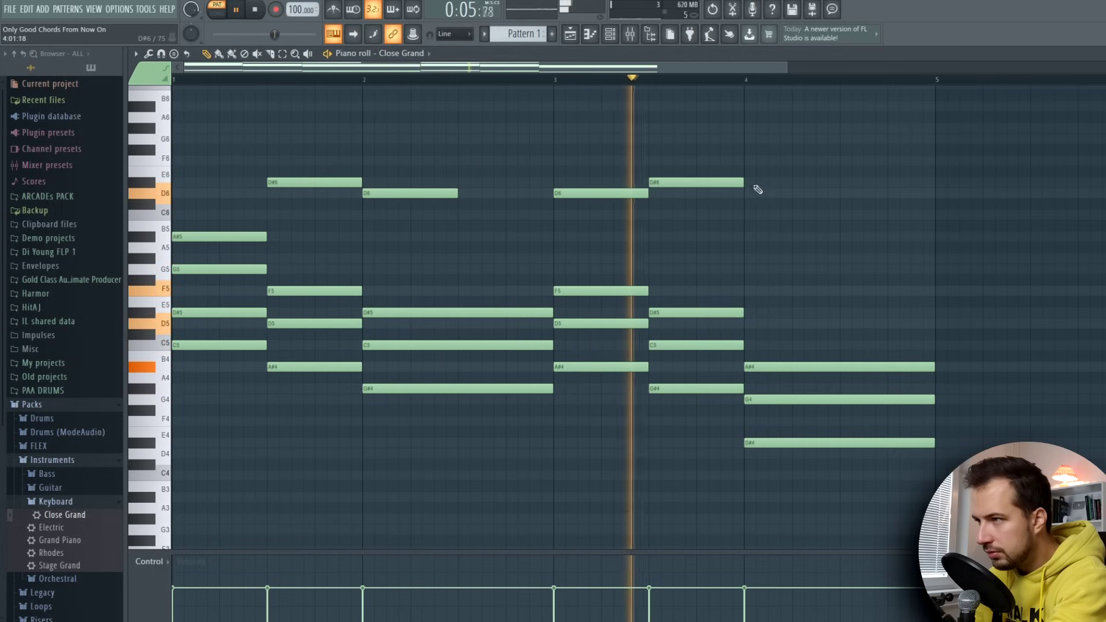
click(748, 237)
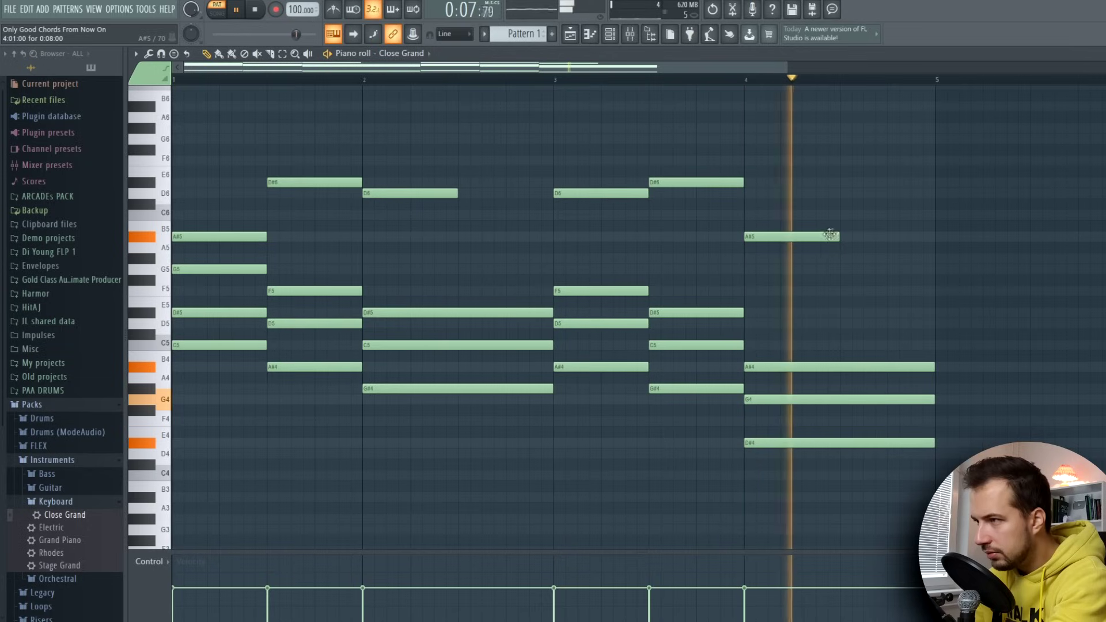
drag(836, 236, 933, 236)
drag(457, 193, 552, 193)
key(space)
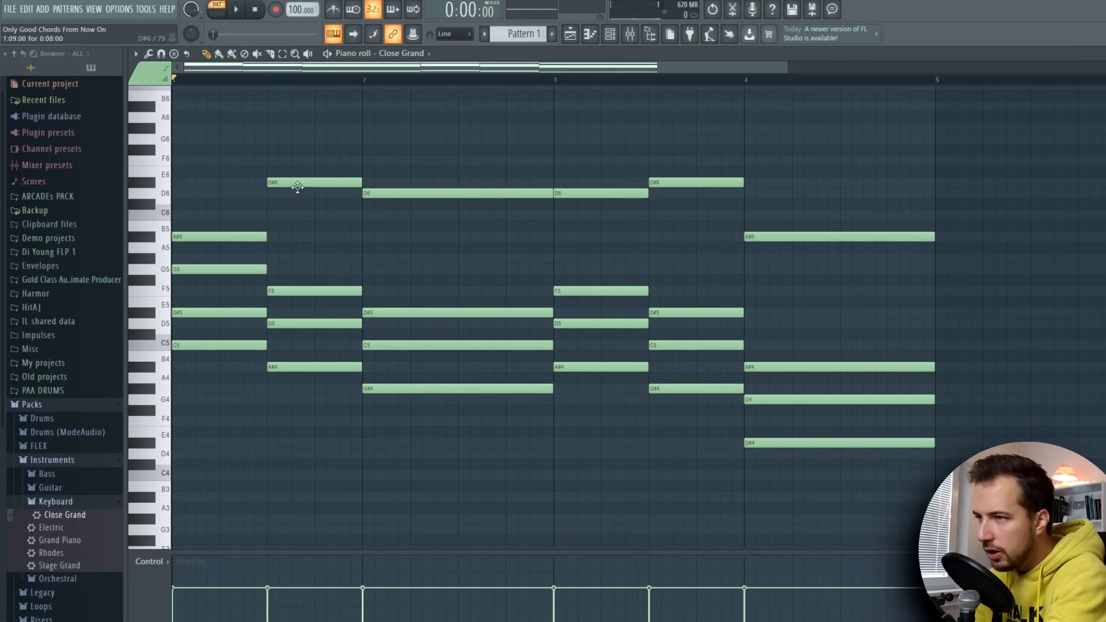
scroll(192, 210, up, 3)
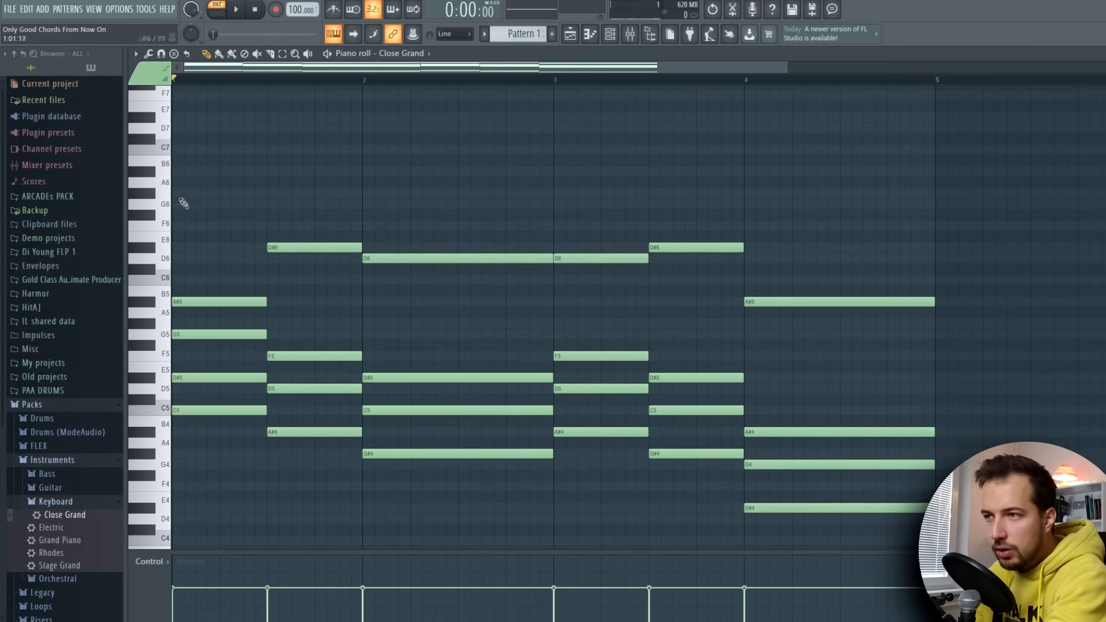
- Draw an A#6 at bar 1 and repeat it every half bar through bar 5
click(179, 172)
drag(173, 157, 283, 190)
key(ctrl+b)
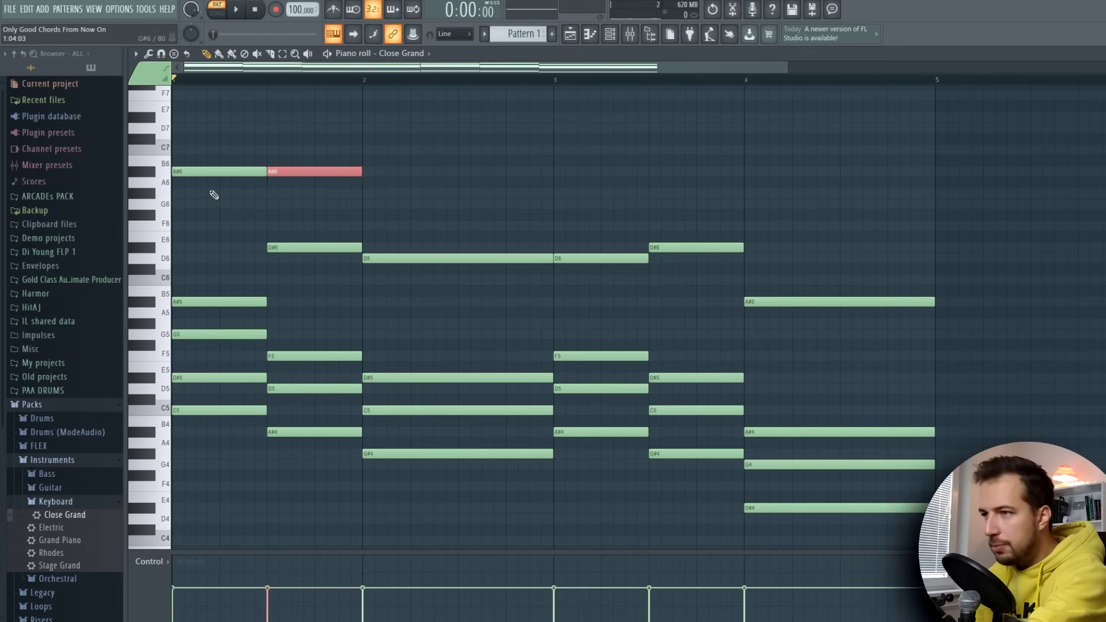
key(ctrl+b)
key(ctrl+b)
key(ctrl+b)
key(ctrl+b)
key(ctrl+b)
key(ctrl+b)
key(ctrl+d)
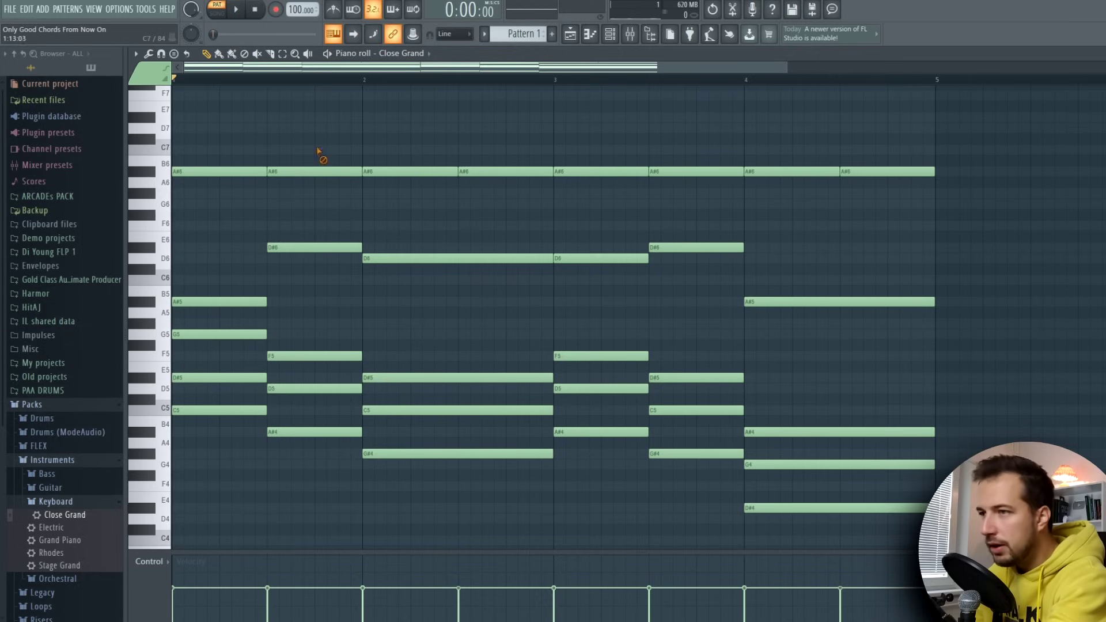
key(space)
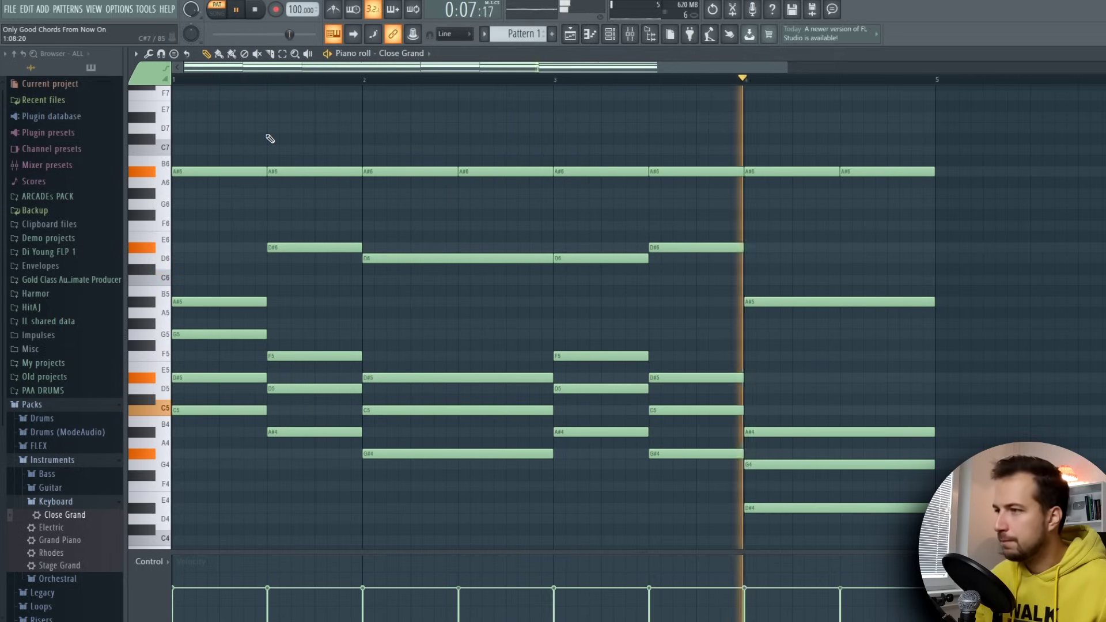
key(space)
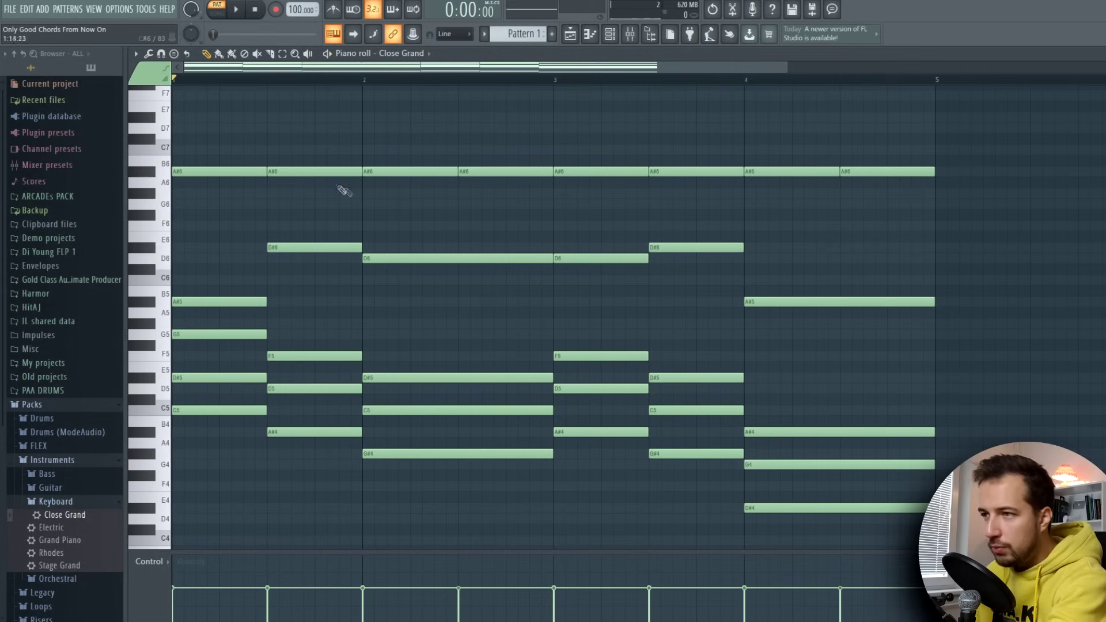
- Lower the velocity of the offbeat A#6 notes at bars 1.5, 2.5, 3.5 and 4.5
click(321, 172)
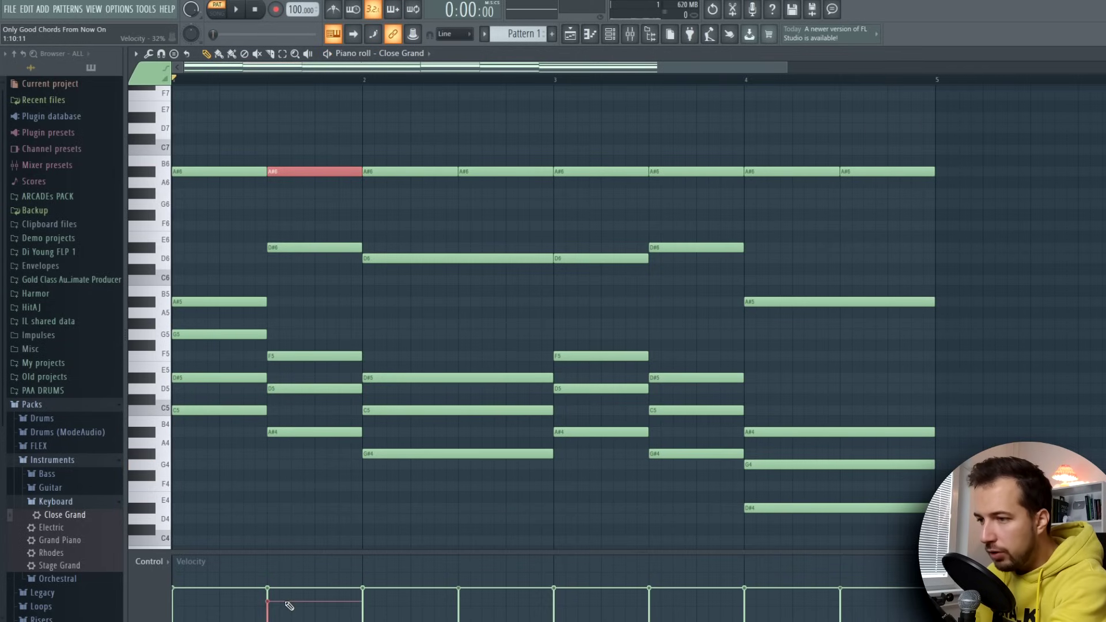
click(536, 171)
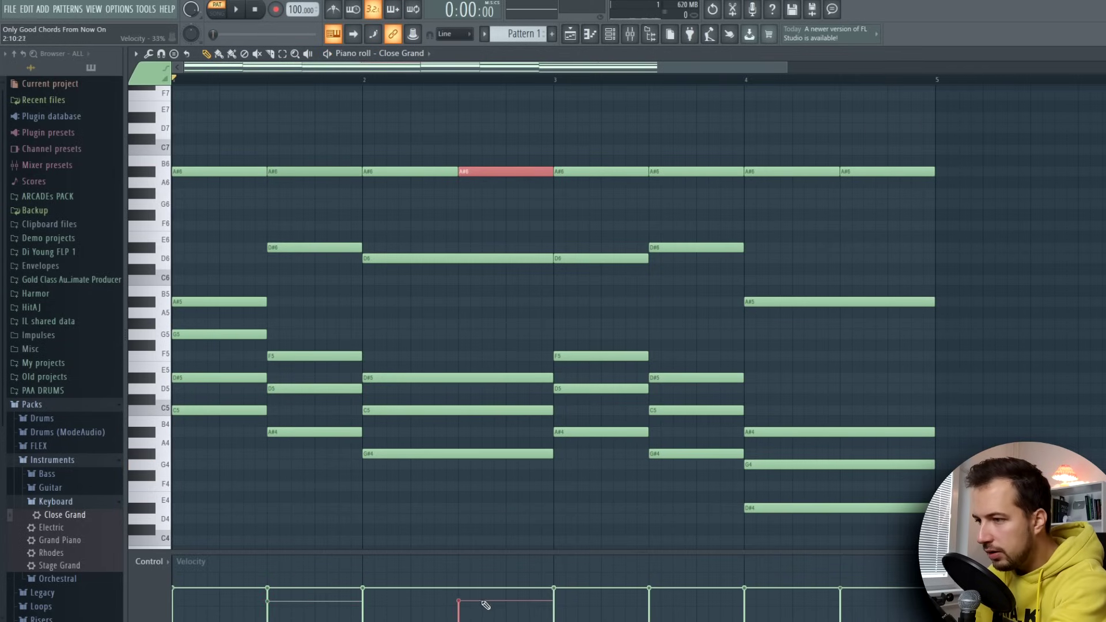
click(683, 171)
drag(691, 589, 692, 600)
key(space)
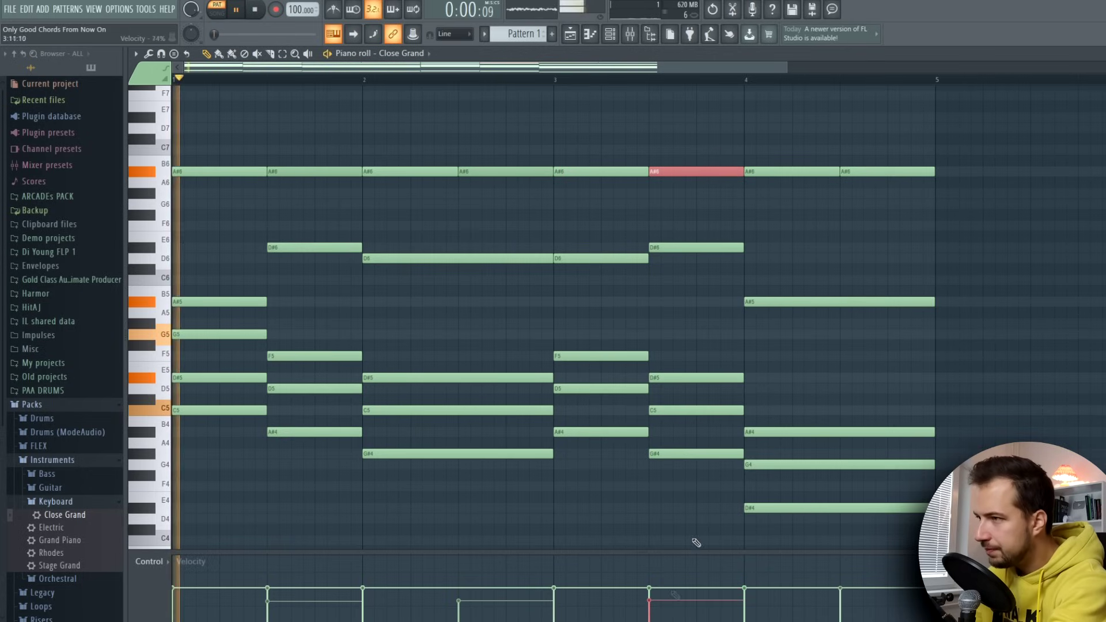
click(898, 172)
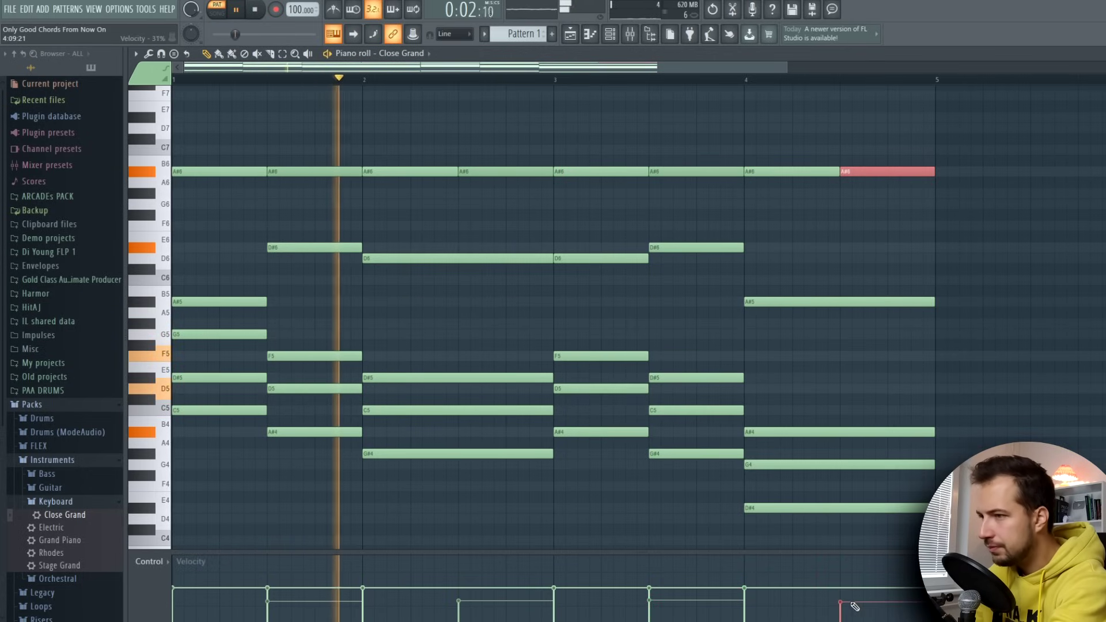
click(565, 205)
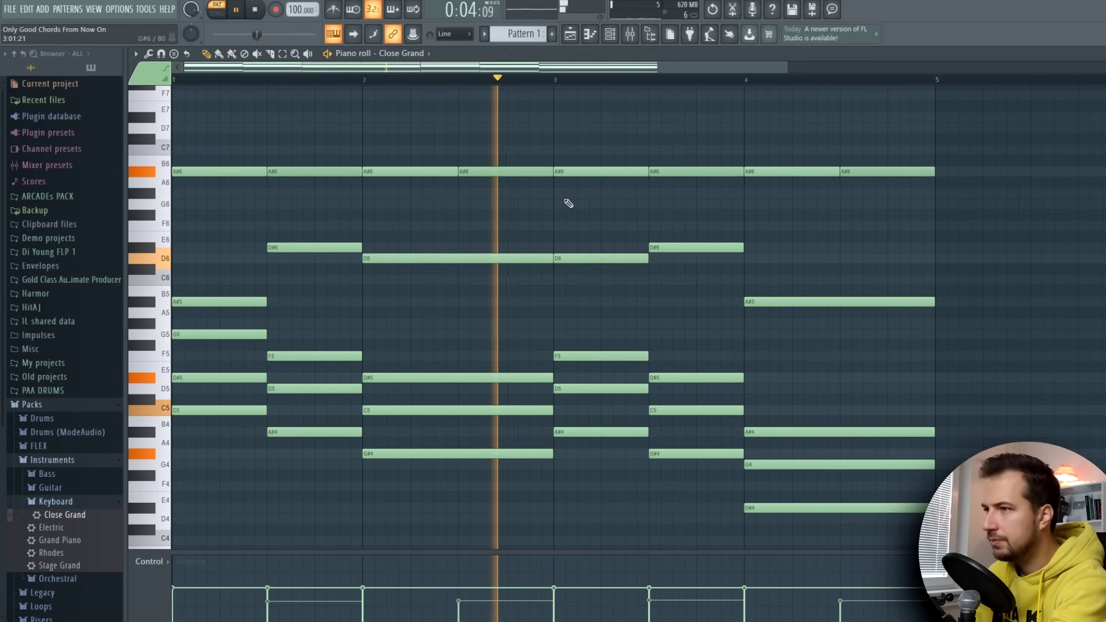
key(space)
- Add a bar-long A#4 to the bar 2 chord and play it back from mid bar 1
scroll(375, 377, down, 1)
drag(372, 363, 548, 401)
key(space)
key(space)
click(273, 81)
key(space)
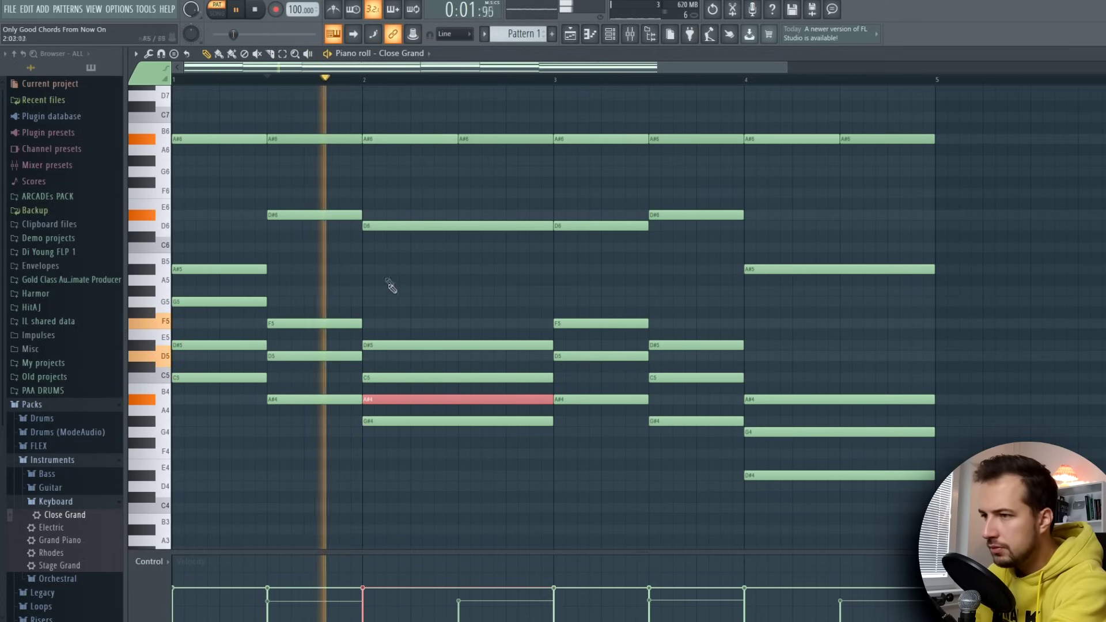
key(space)
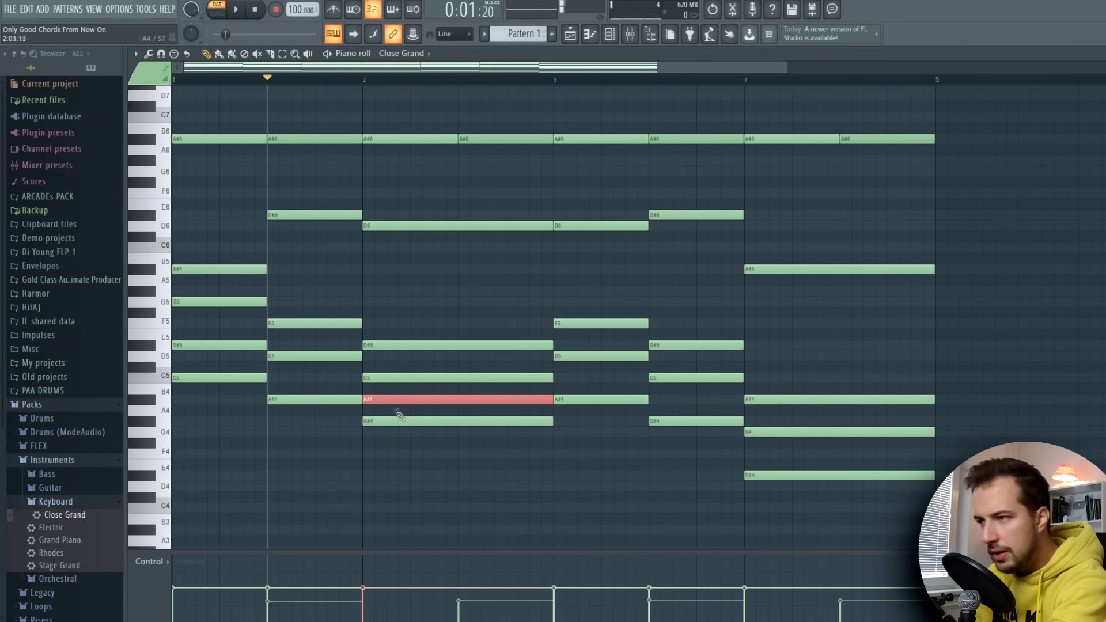
mouse_move(408, 403)
mouse_down()
mouse_move(423, 280)
mouse_move(412, 359)
mouse_up()
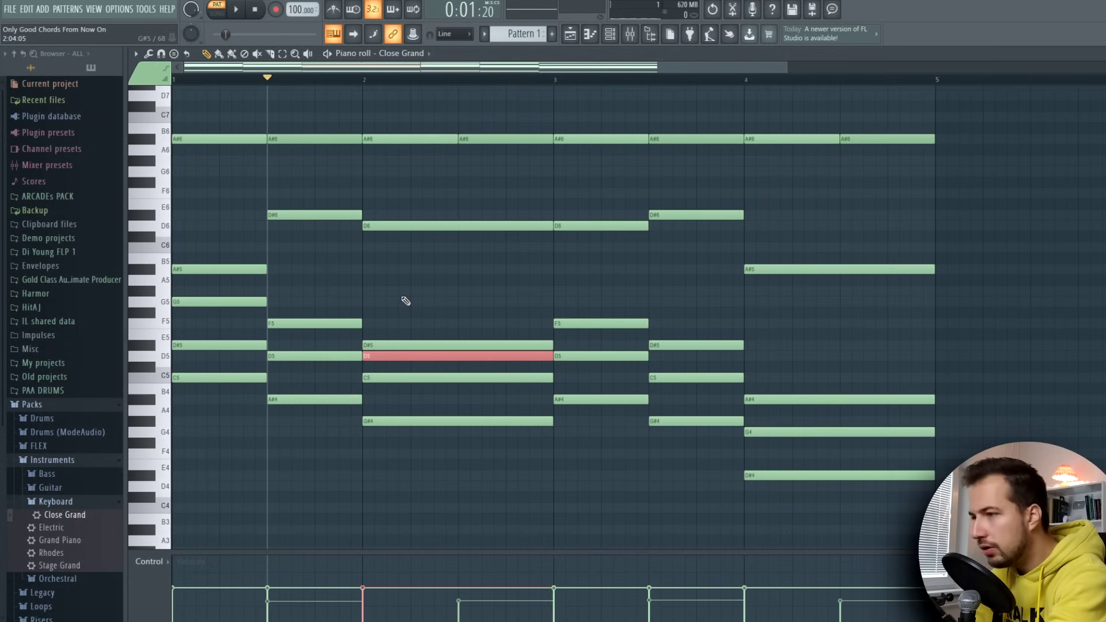
key(space)
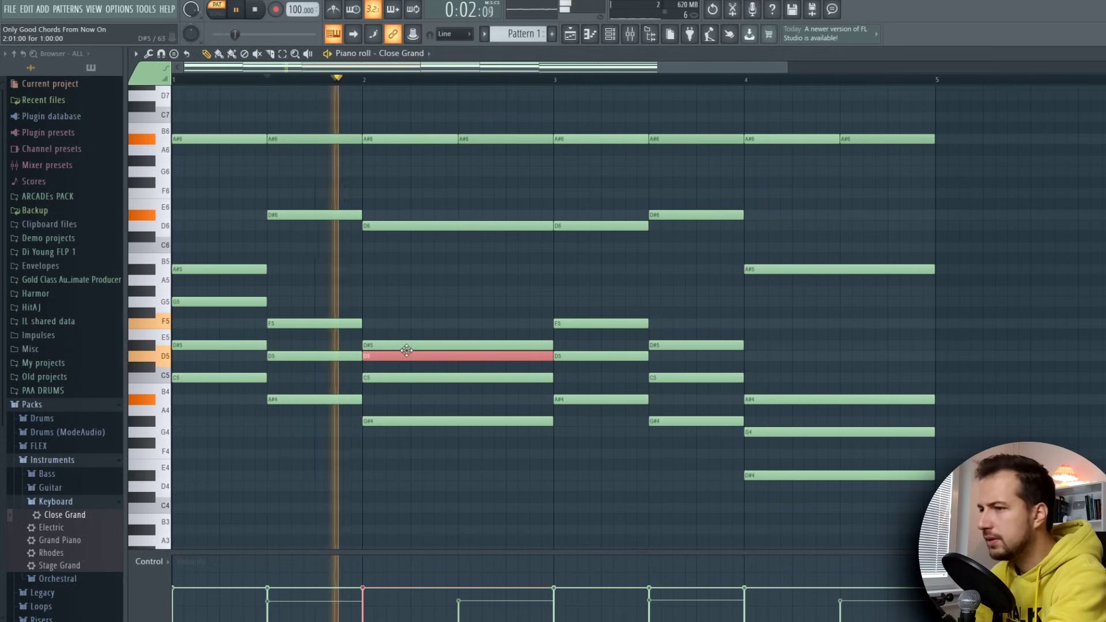
key(space)
drag(407, 353, 410, 399)
key(space)
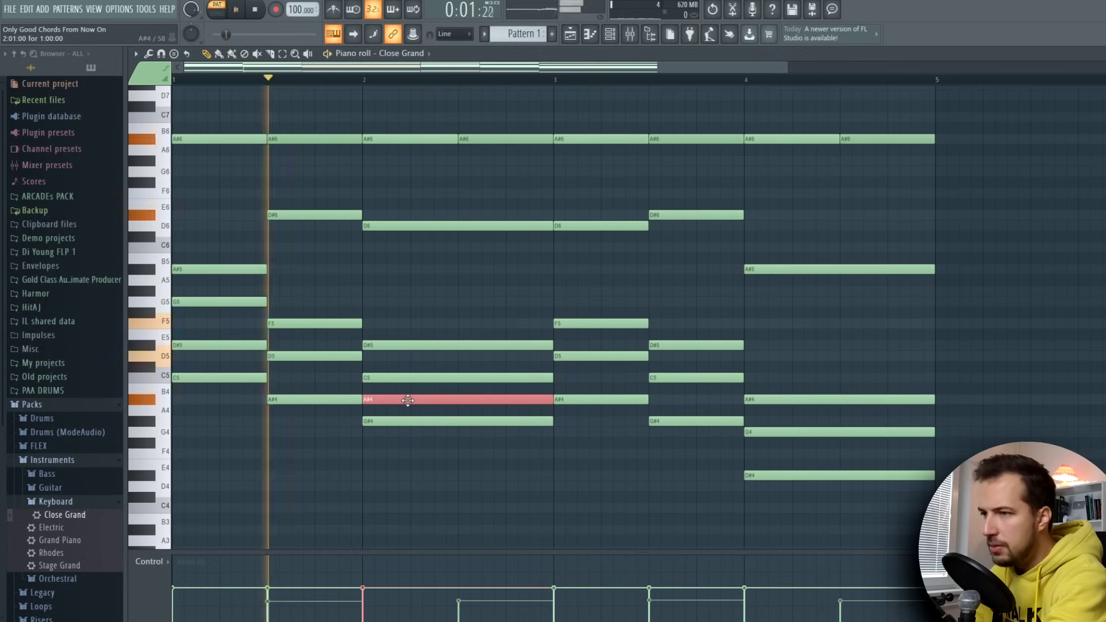
click(469, 462)
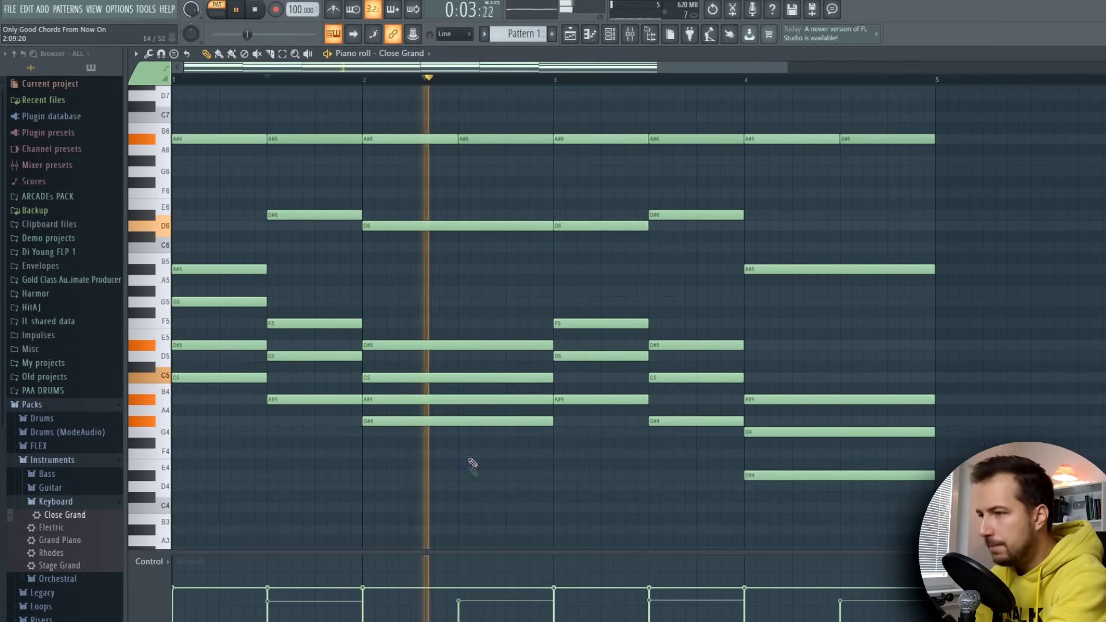
click(810, 454)
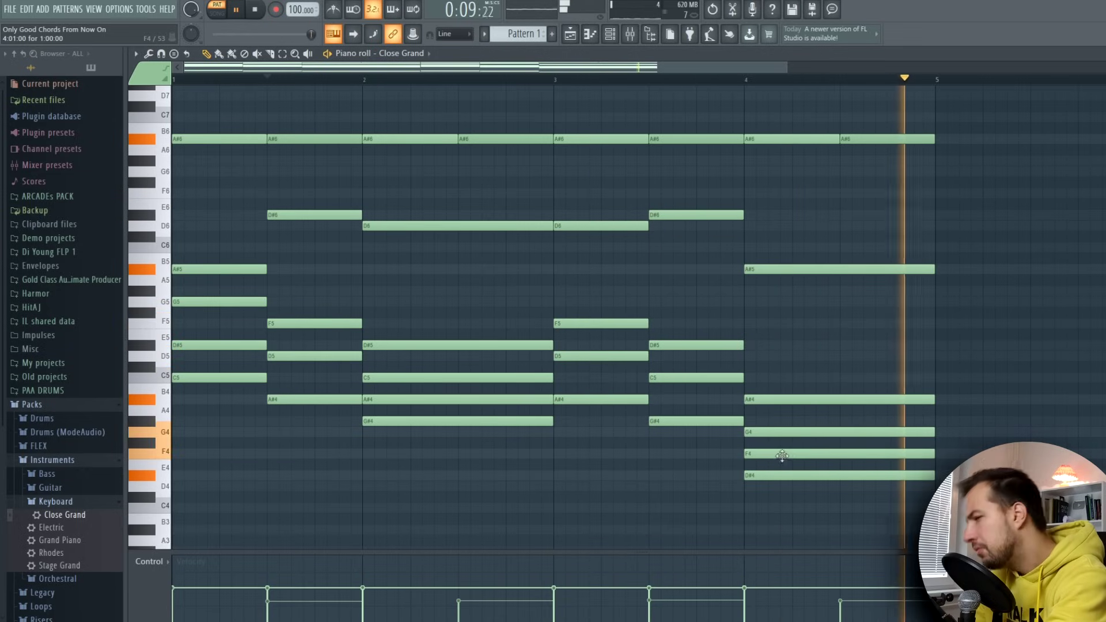
click(765, 453)
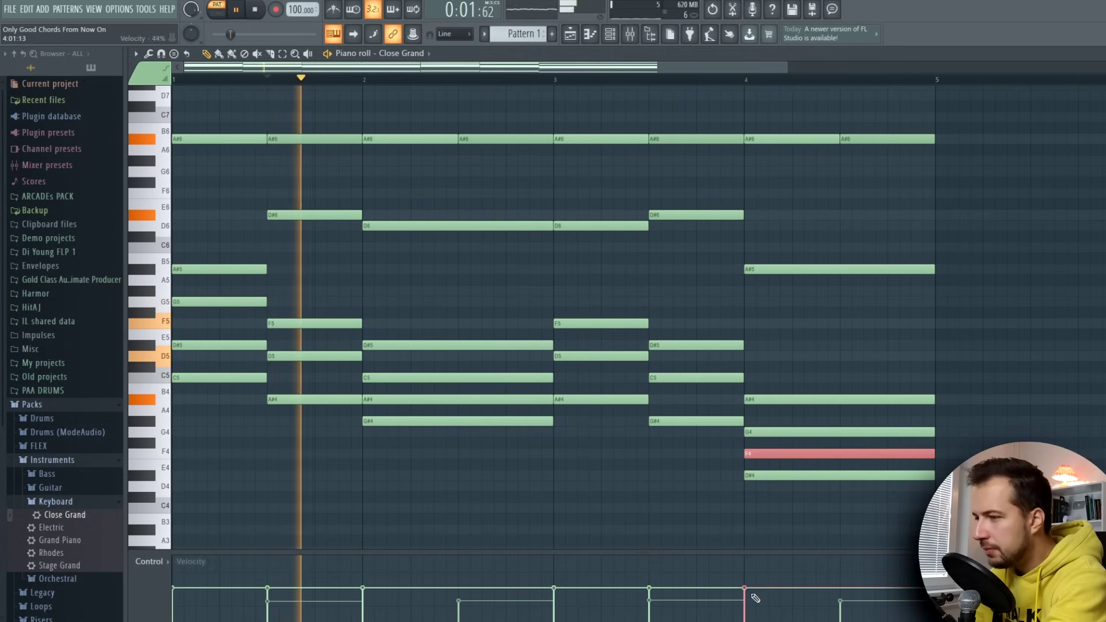
key(space)
scroll(614, 422, up, 1)
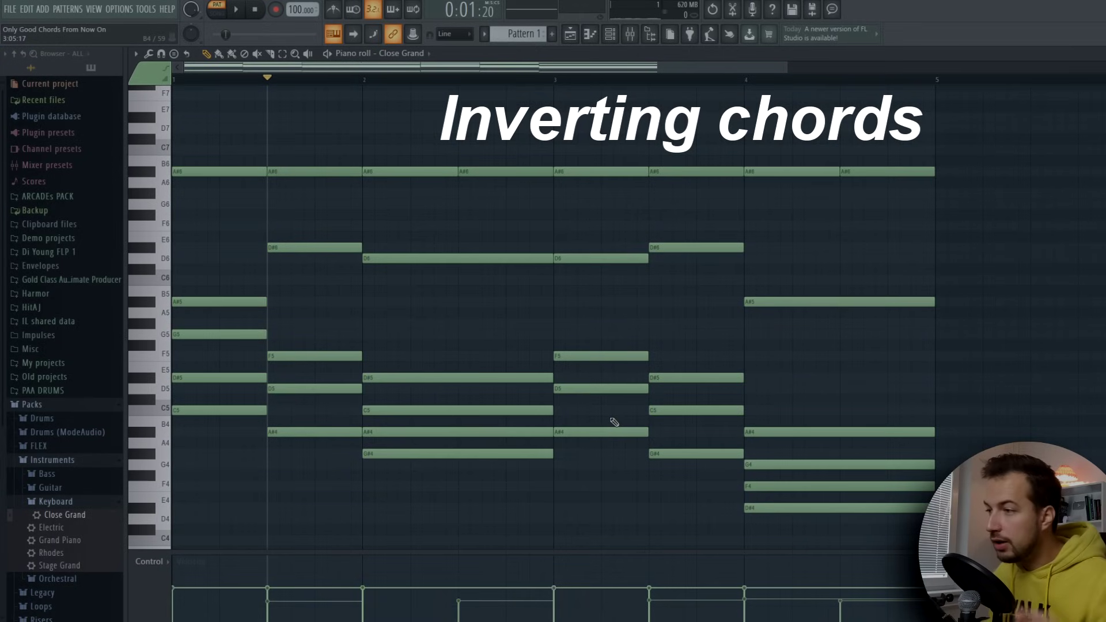
- Raise the last chord's D#4 an octave to D#5 and play from bar 3.5 to hear it
scroll(556, 369, down, 5)
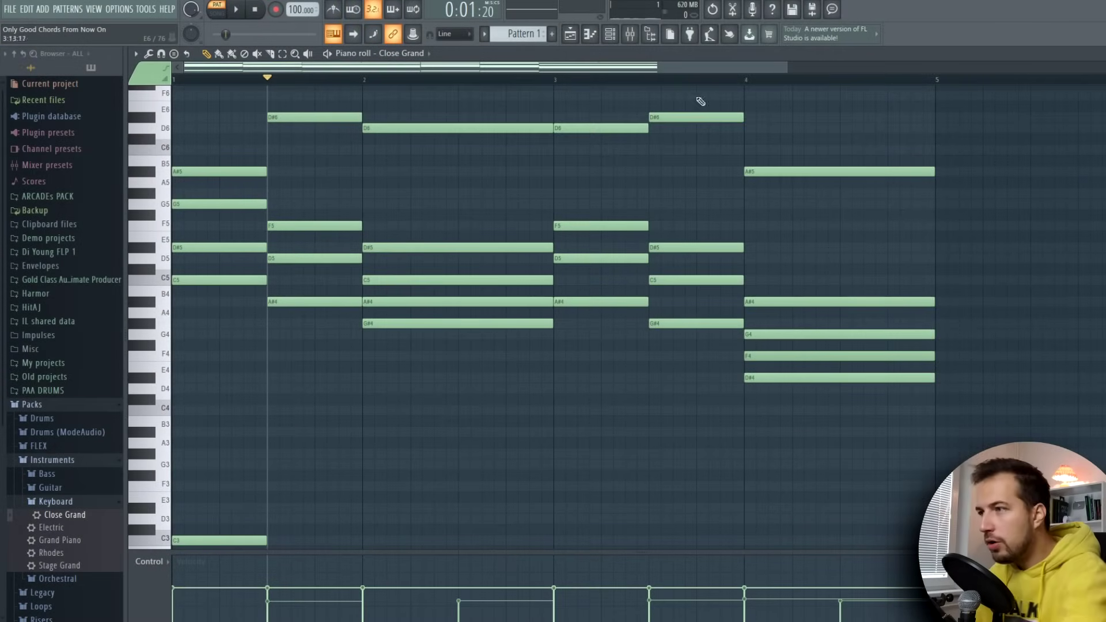
click(649, 81)
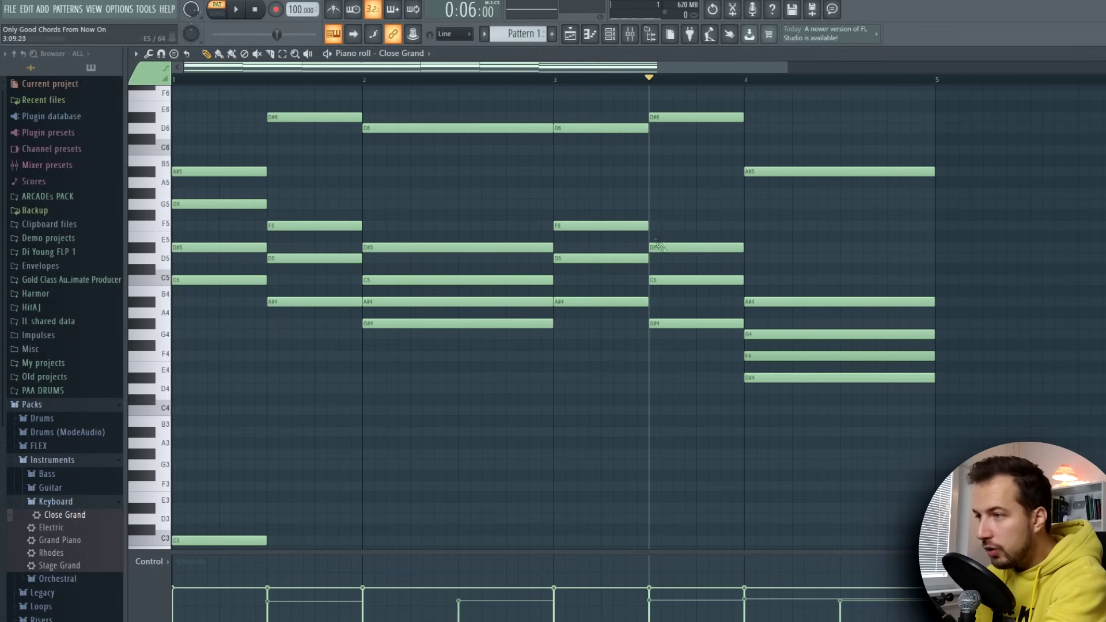
drag(828, 374, 827, 412)
scroll(885, 372, up, 1)
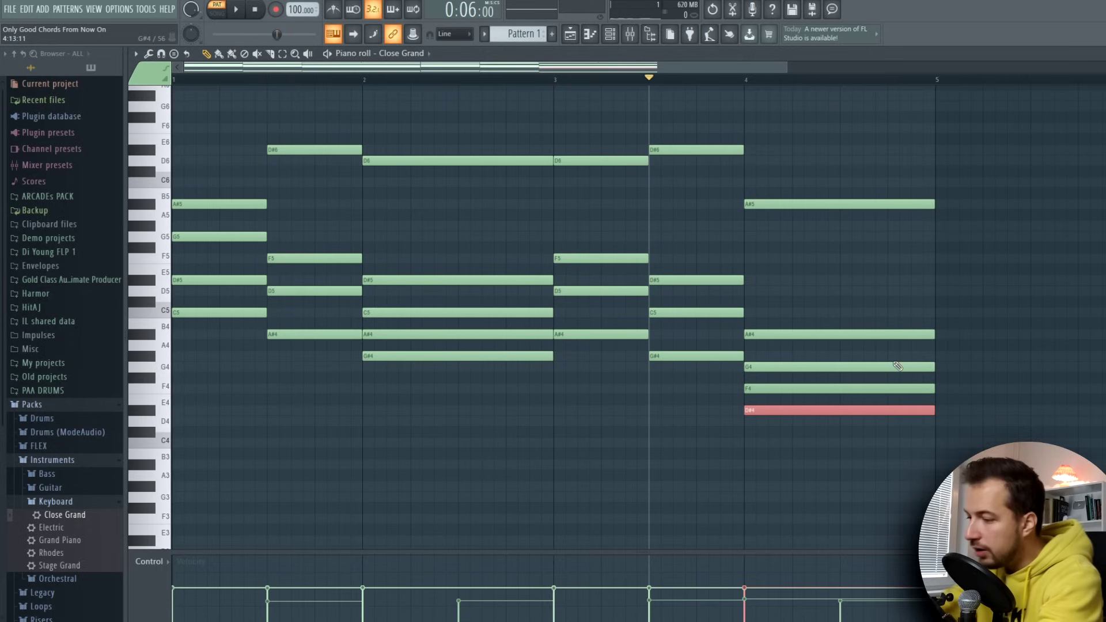
key(ctrl+Up)
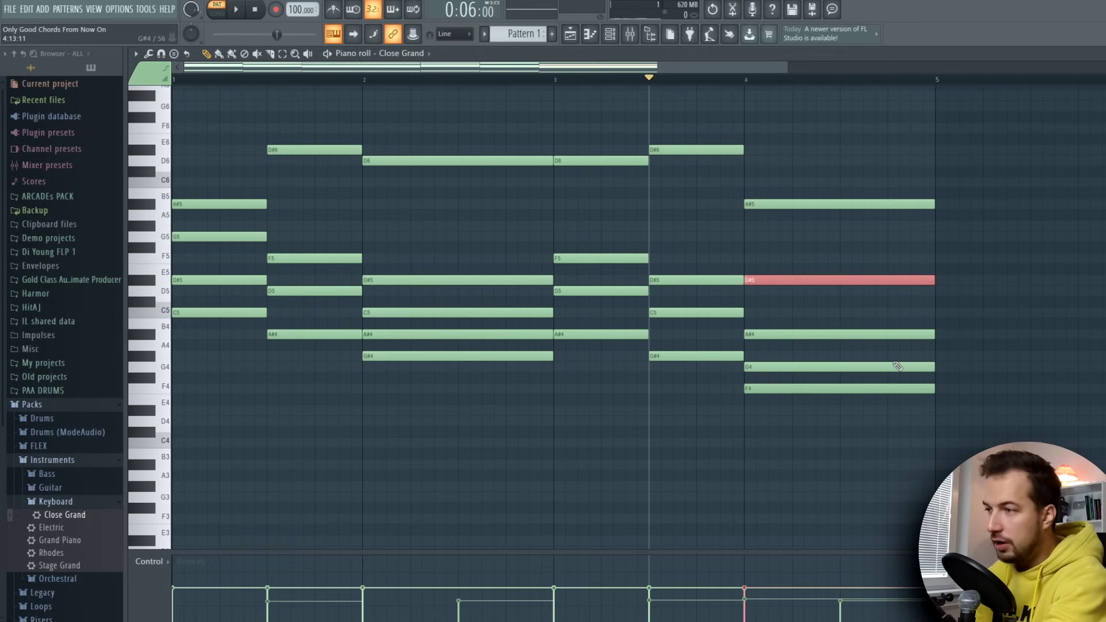
key(space)
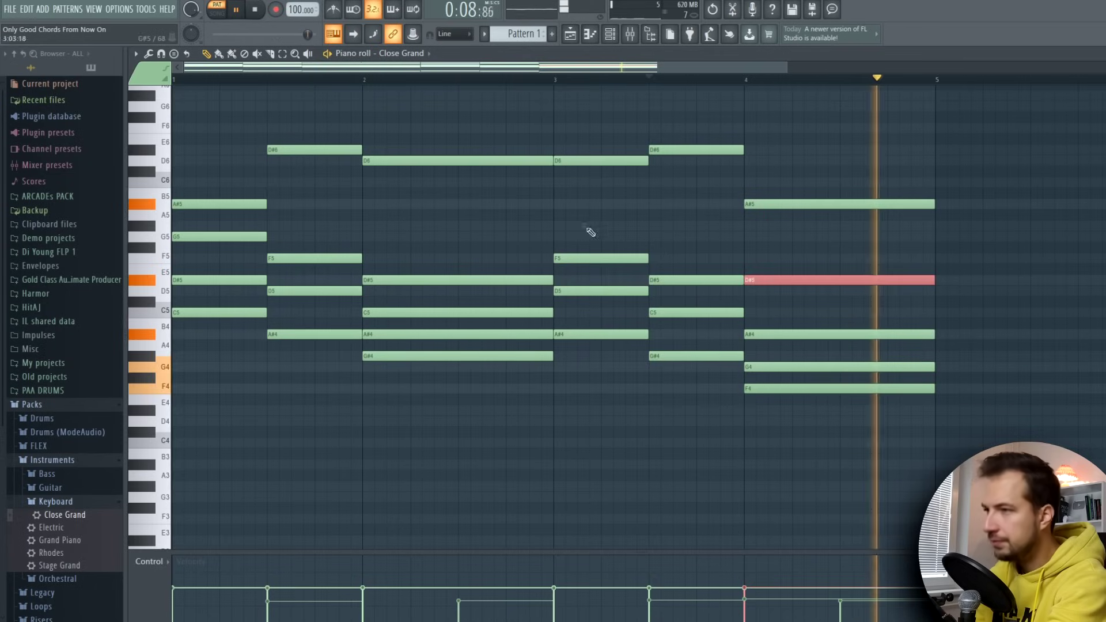
key(space)
scroll(344, 314, up, 1)
scroll(260, 234, up, 1)
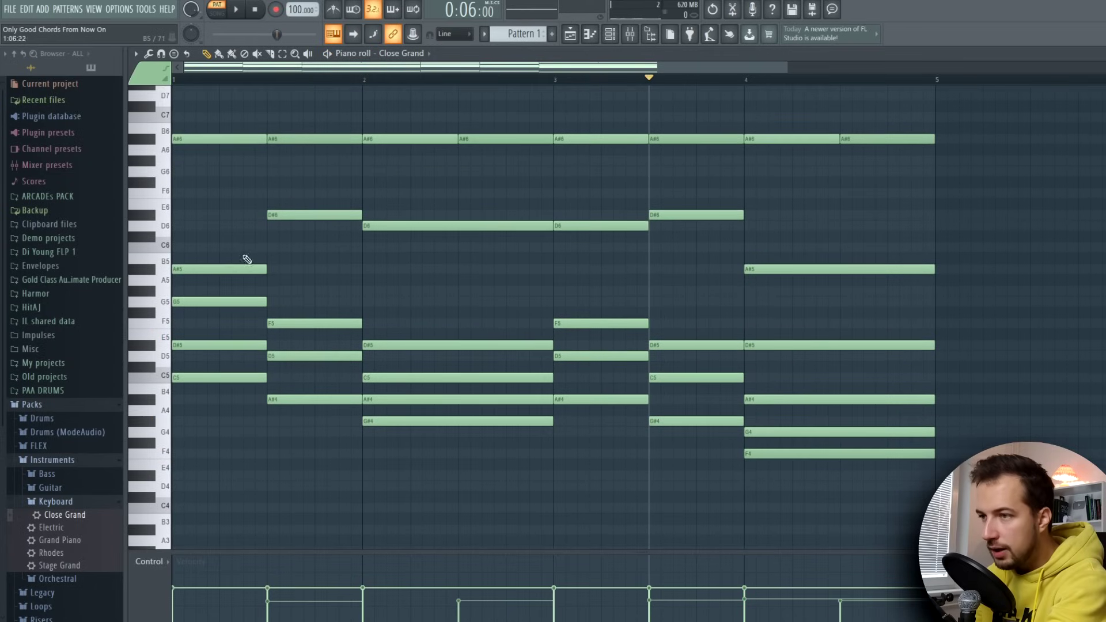
- Drop the first chord's A#5 to A#4, comparing both voicings by playback
click(244, 267)
key(space)
key(space)
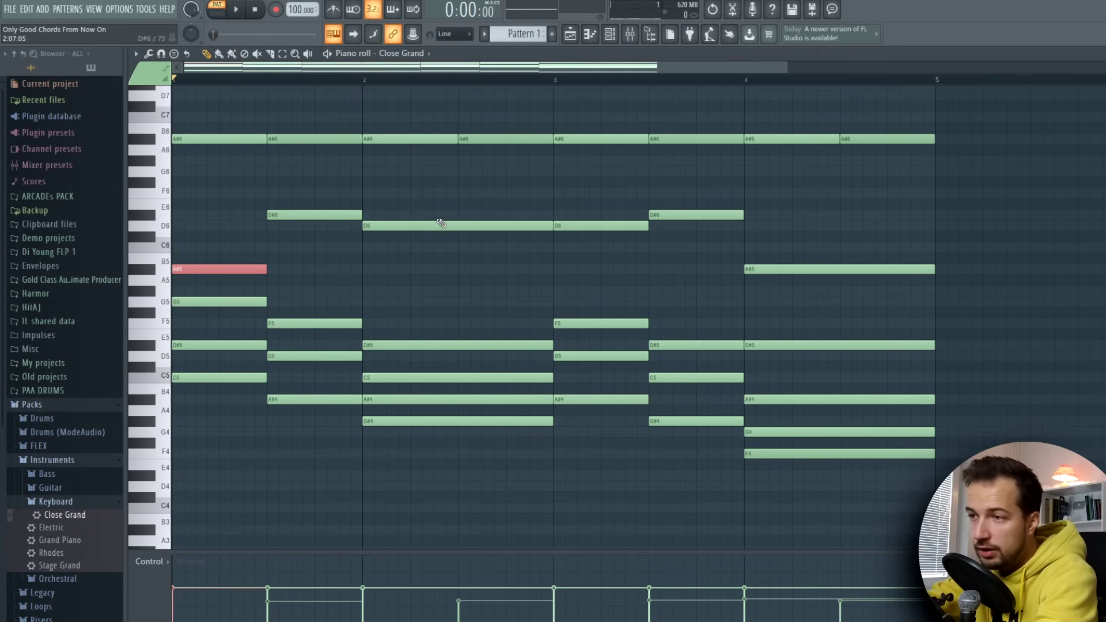
key(ctrl+Down)
key(space)
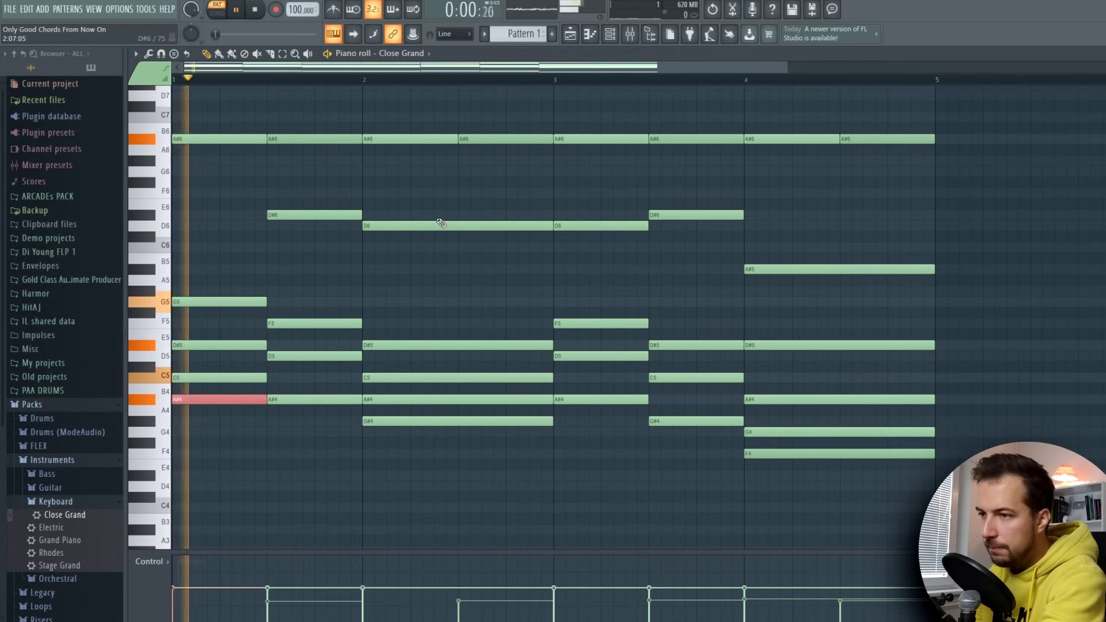
key(space)
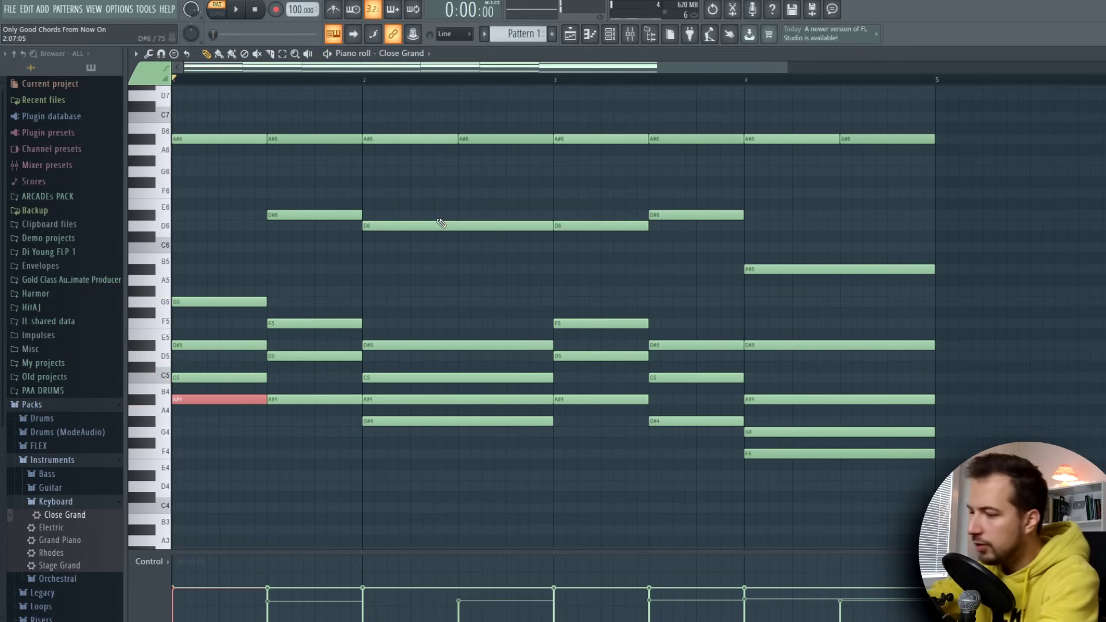
key(ctrl+Up)
key(space)
key(space)
key(ctrl+Down)
key(space)
key(space)
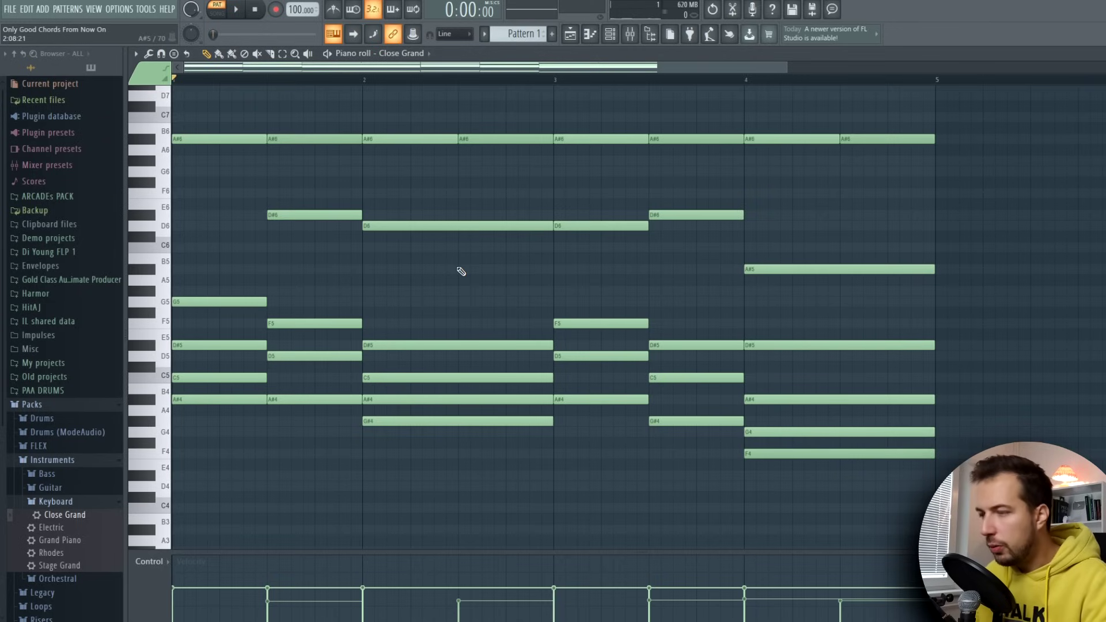
key(space)
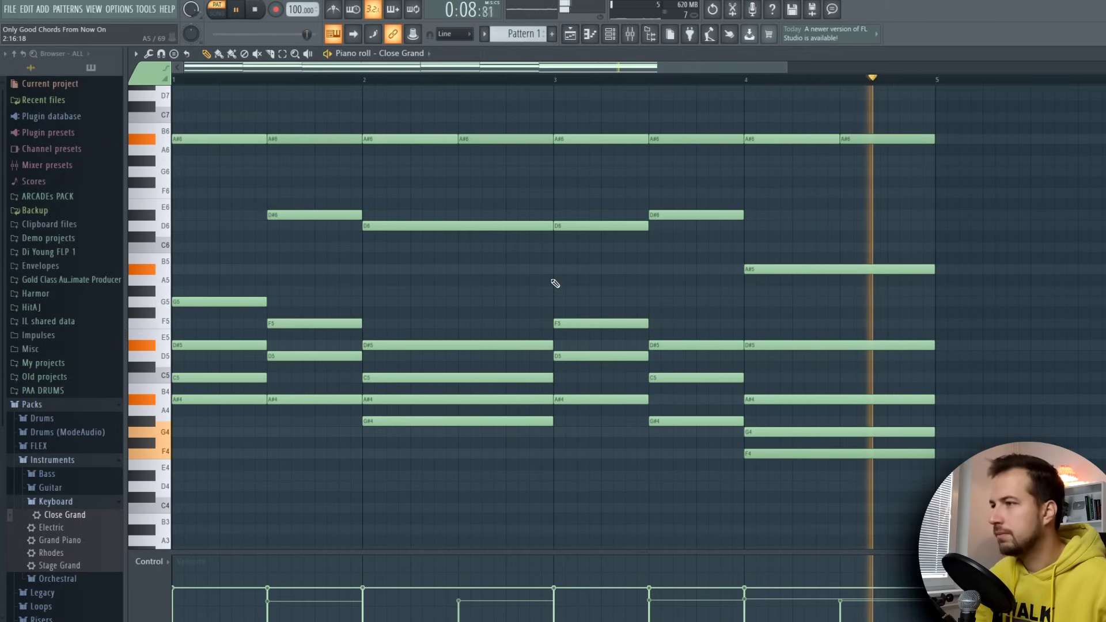
key(space)
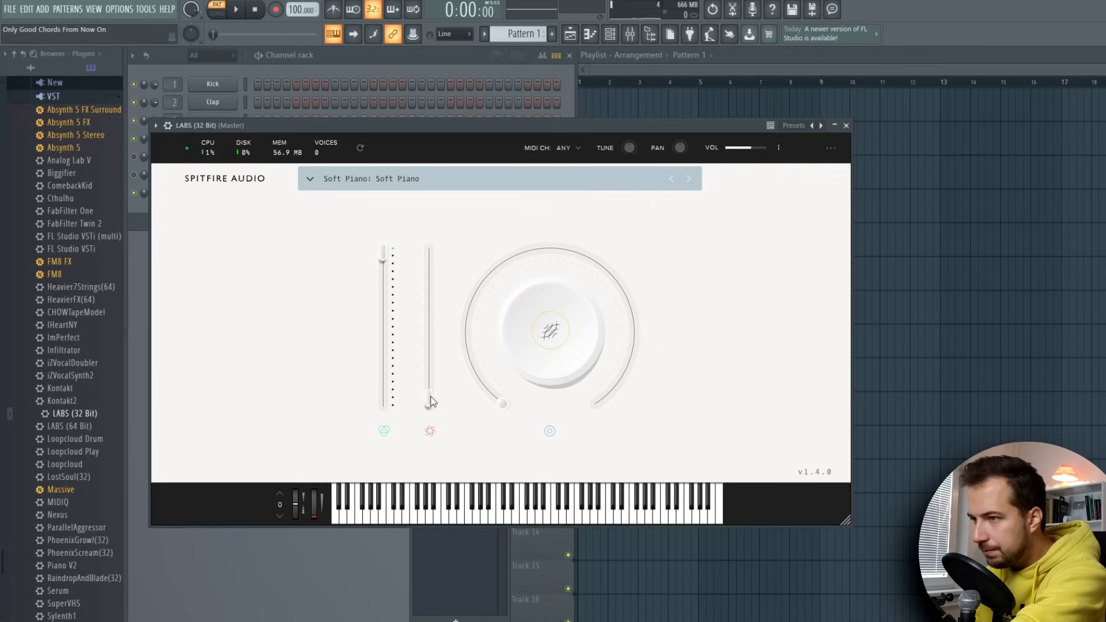
- Lower the Soft Piano's Dynamics and Expression sliders and set its Reverb to 60%
key(space)
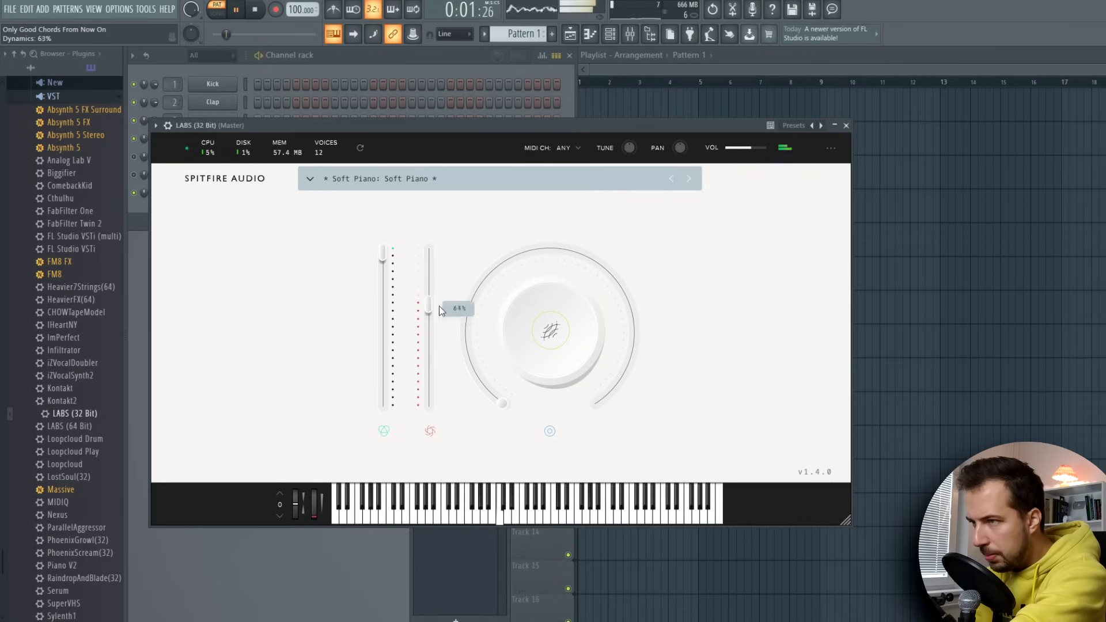
drag(447, 249, 448, 279)
drag(382, 254, 391, 196)
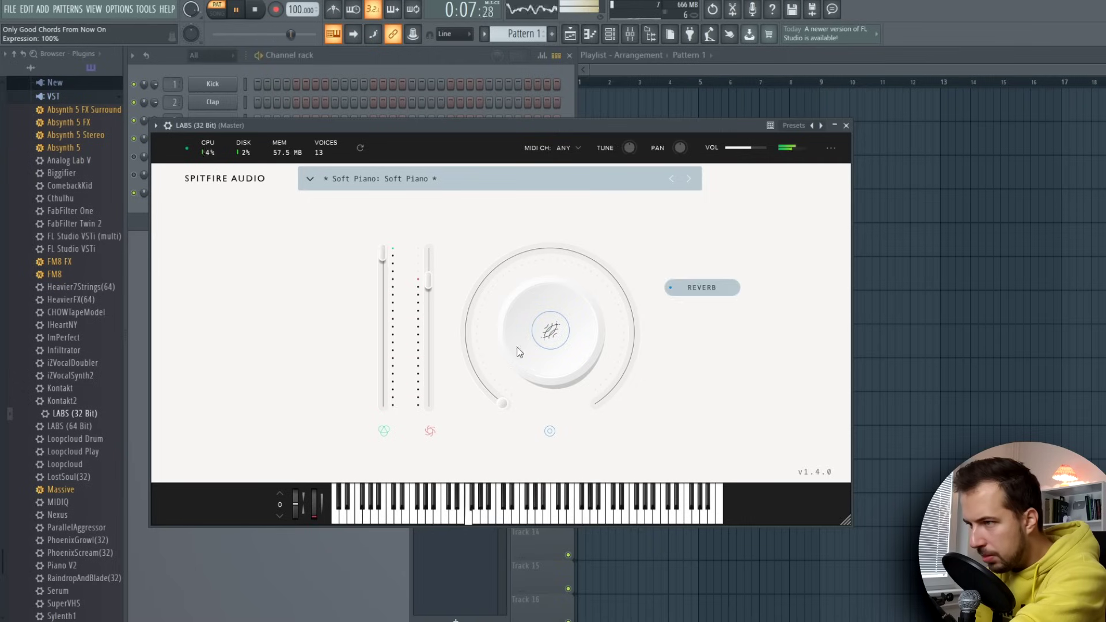
drag(683, 316, 785, 133)
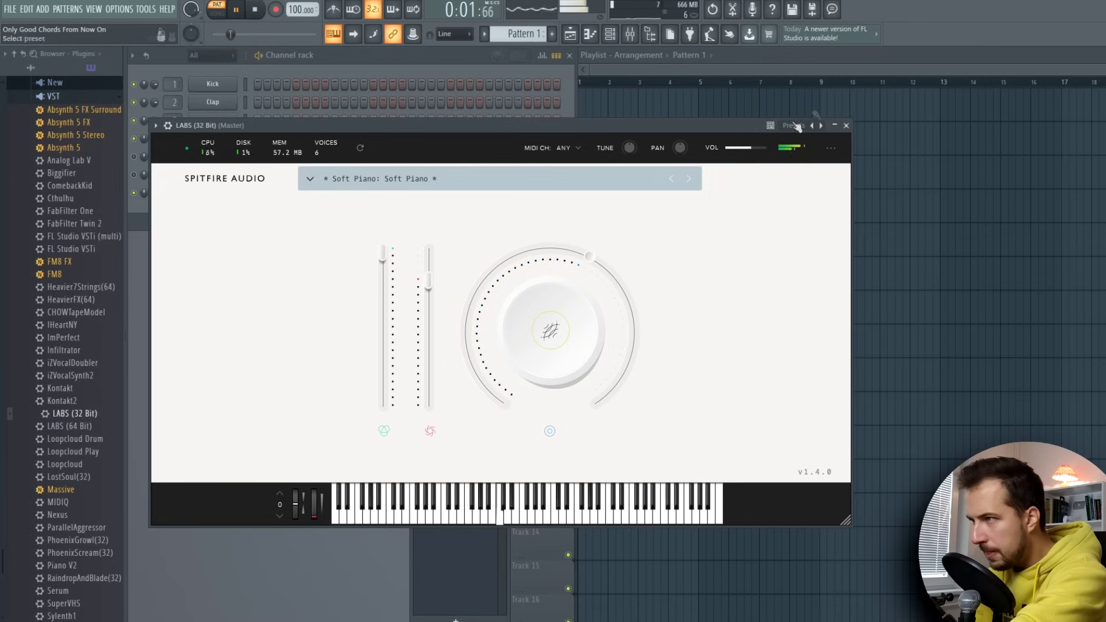
click(845, 126)
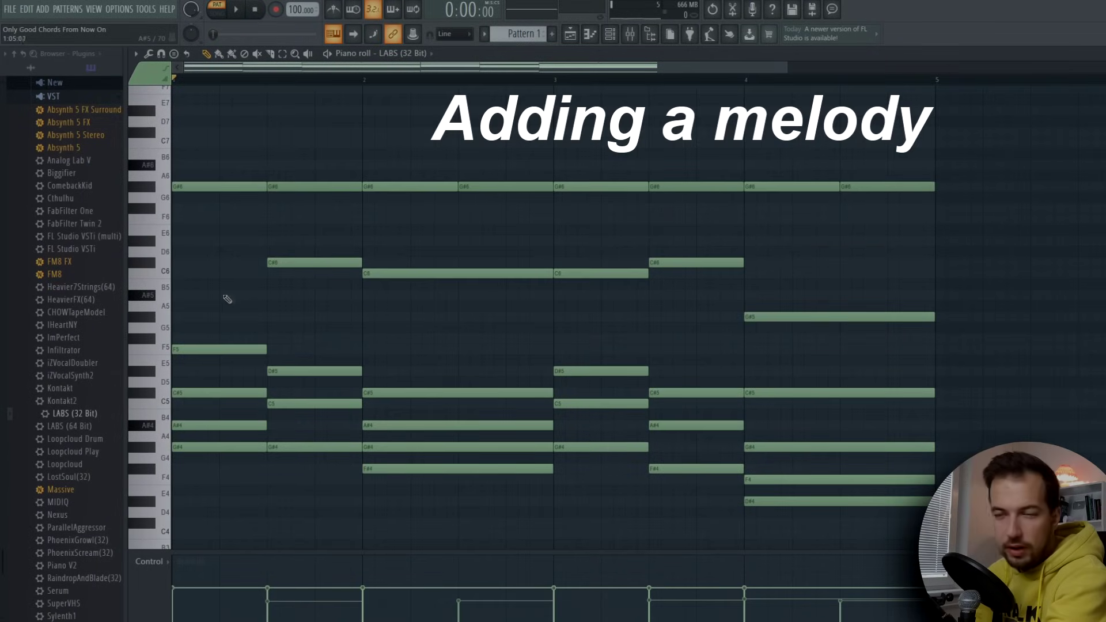
- Draw a G#7 at the start of bar 1 followed by a resized C#7
scroll(227, 299, up, 3)
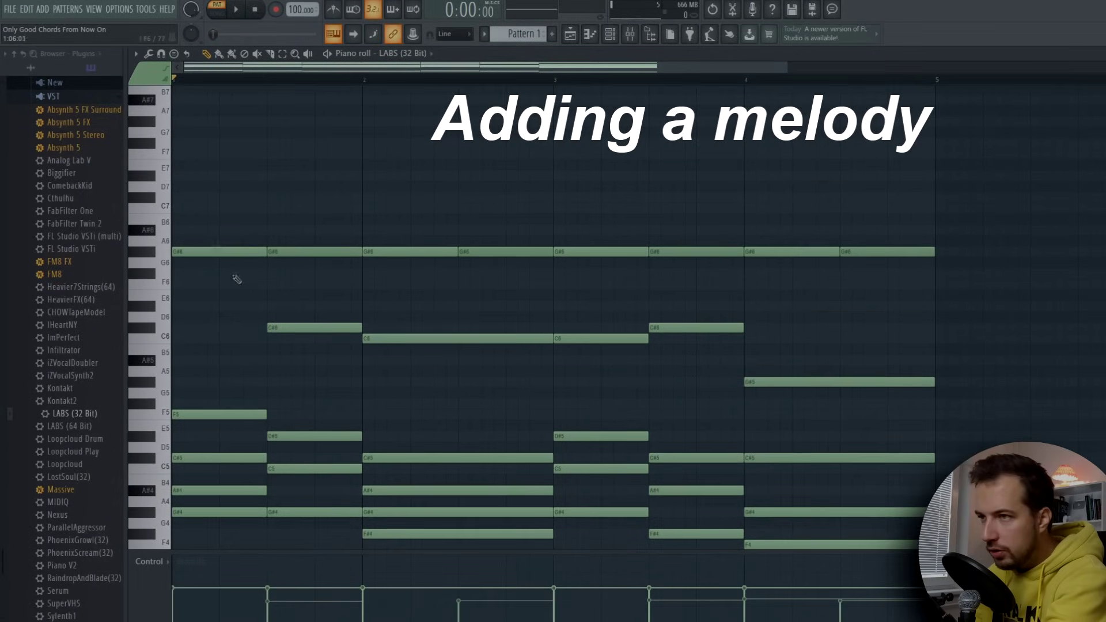
click(194, 122)
click(241, 198)
key(space)
drag(265, 201, 315, 201)
key(space)
key(space)
scroll(284, 209, up, 2)
key(space)
key(space)
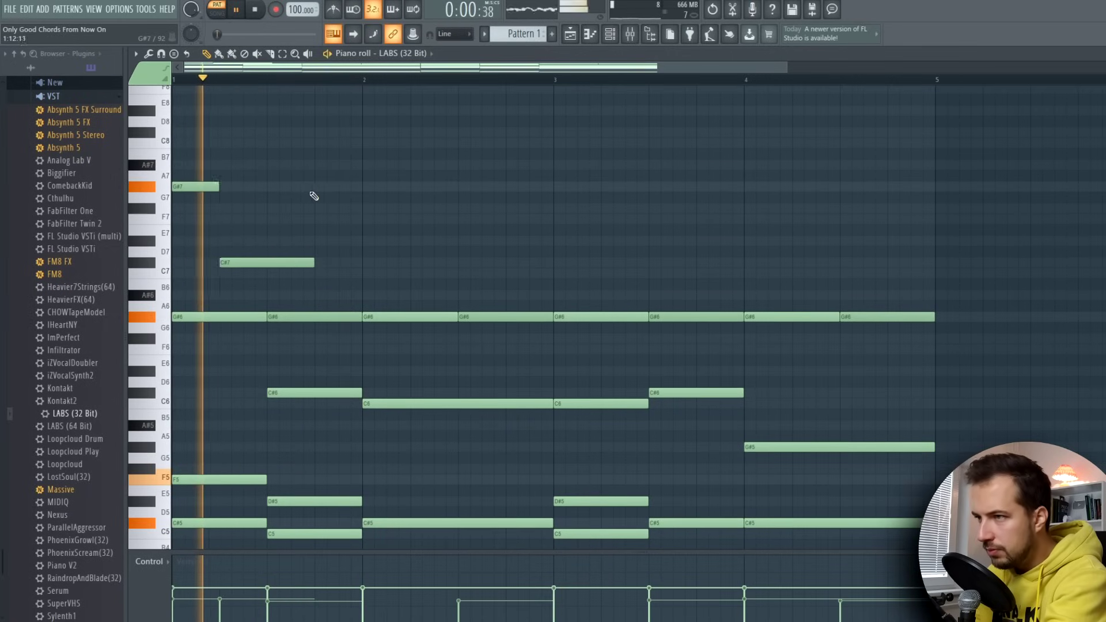
- Add a shortened G#7 and then an A#7 later in bar 1
key(space)
key(space)
click(270, 187)
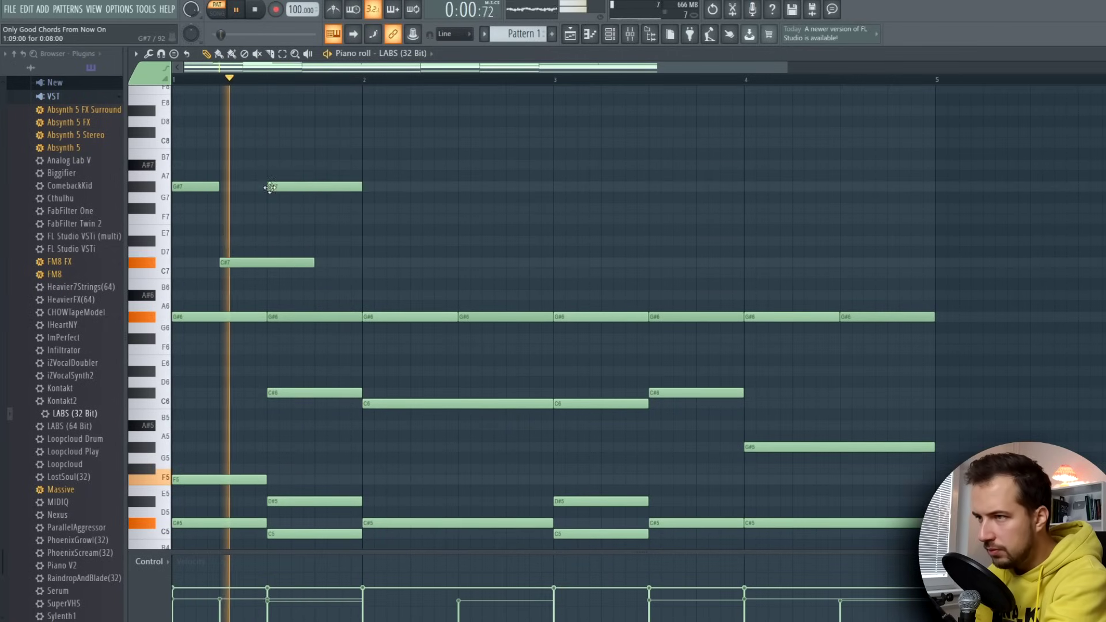
key(space)
drag(362, 187, 410, 166)
click(320, 167)
key(space)
scroll(426, 193, up, 1)
key(space)
key(space)
- Add a short G#7 at bar 2, a C#7 stretched to bar 3, and a G#7 at bar 3
click(366, 220)
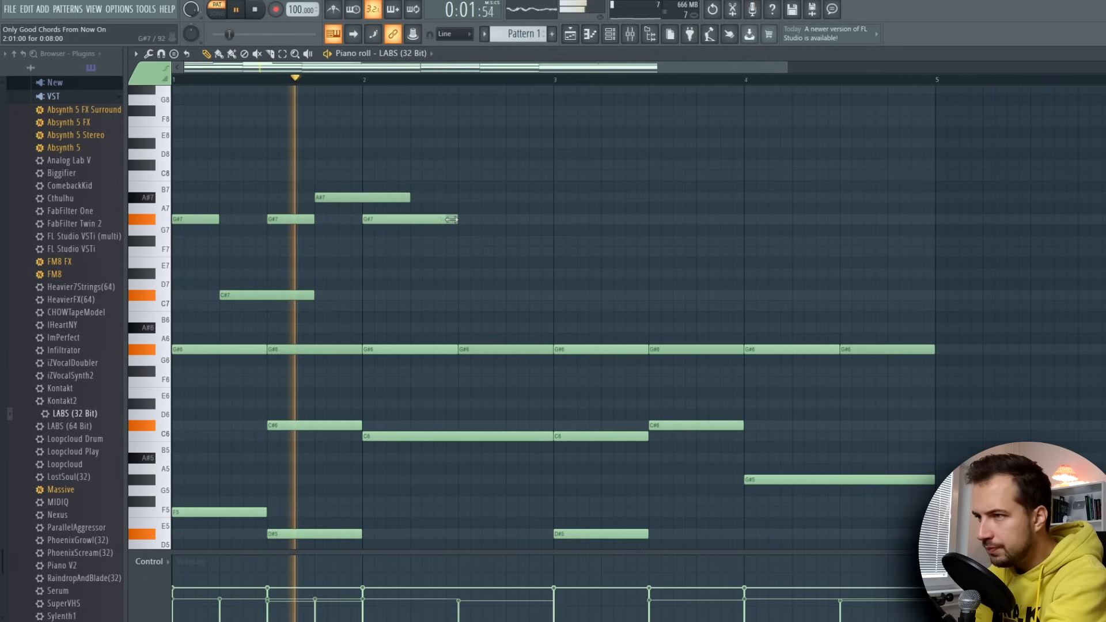
drag(450, 220, 410, 219)
click(415, 295)
drag(467, 298, 552, 296)
key(space)
key(space)
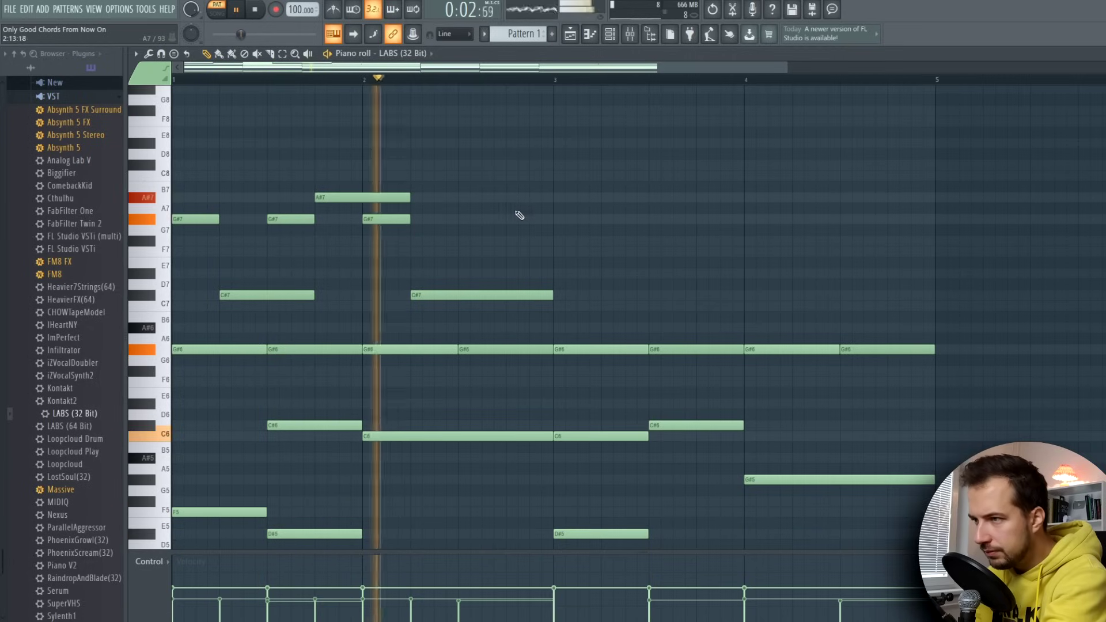
click(558, 220)
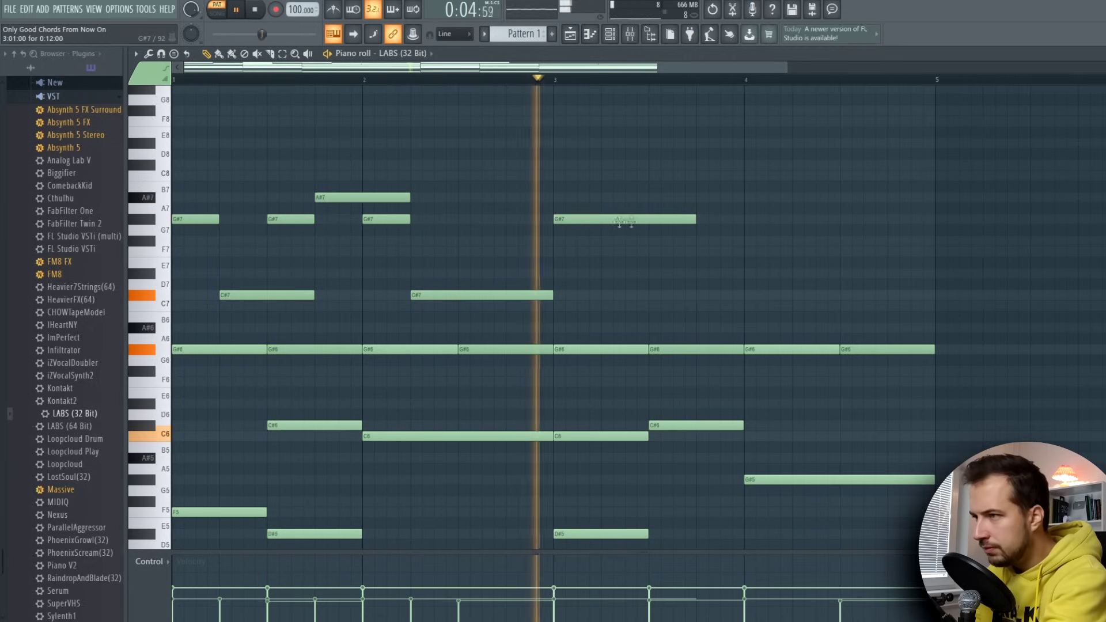
key(space)
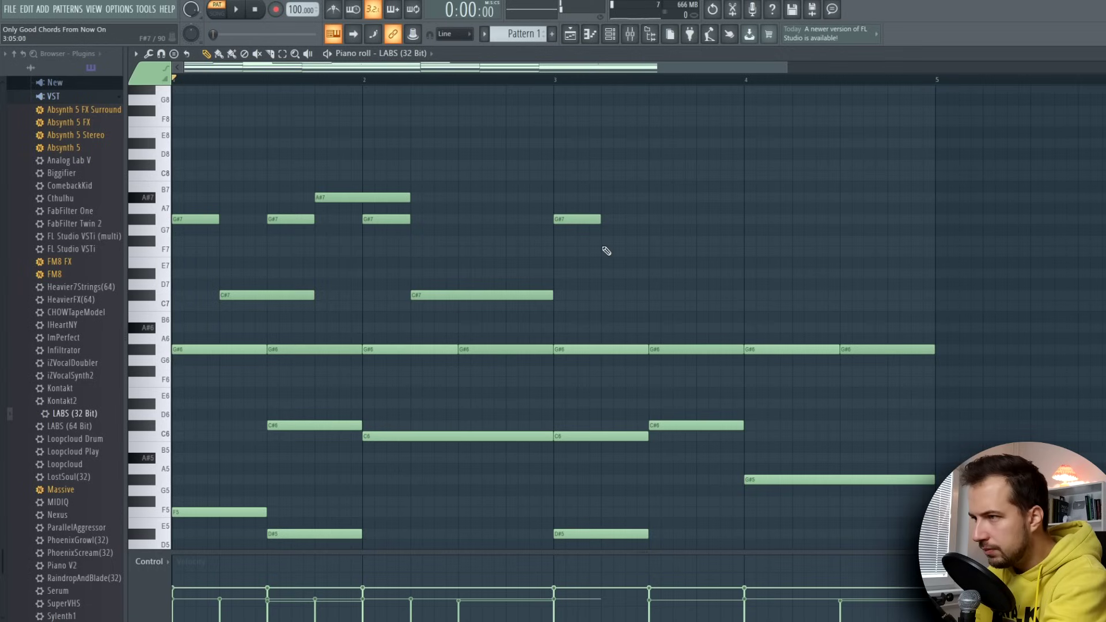
- End the melody on an A#7 at bar 3.5 and delete the extra bar-4 note
click(554, 80)
key(space)
key(space)
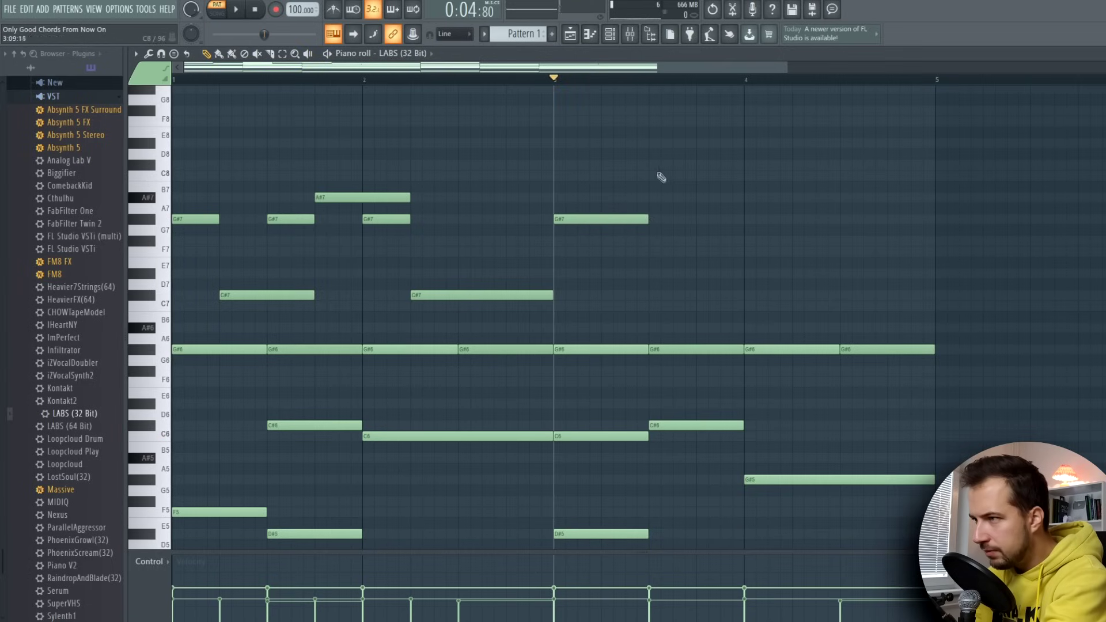
click(653, 165)
key(space)
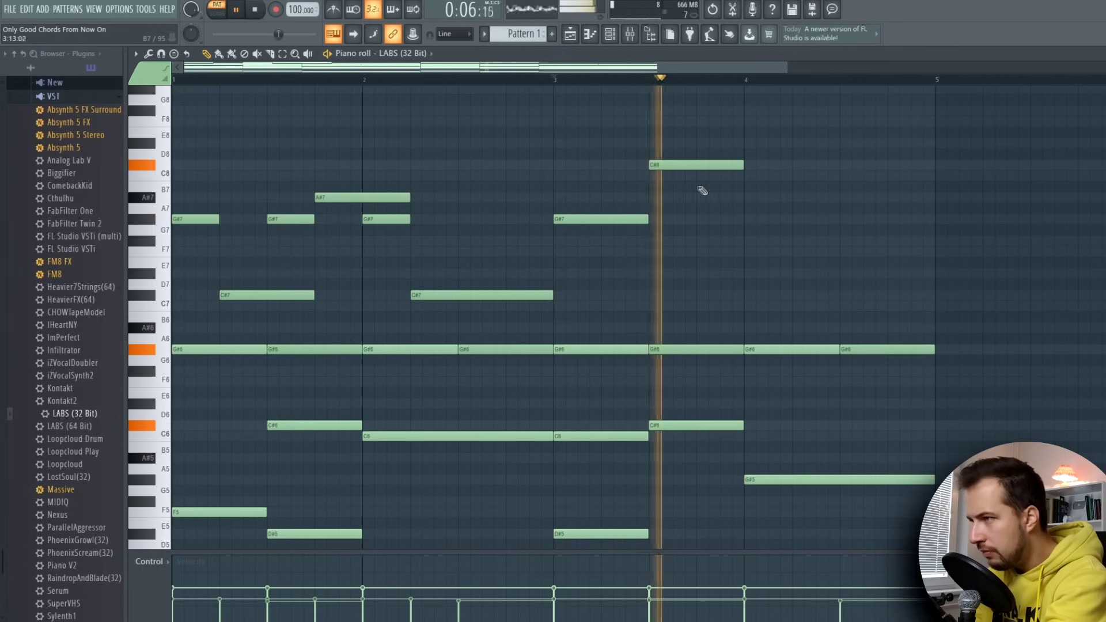
key(space)
drag(748, 173, 748, 197)
key(space)
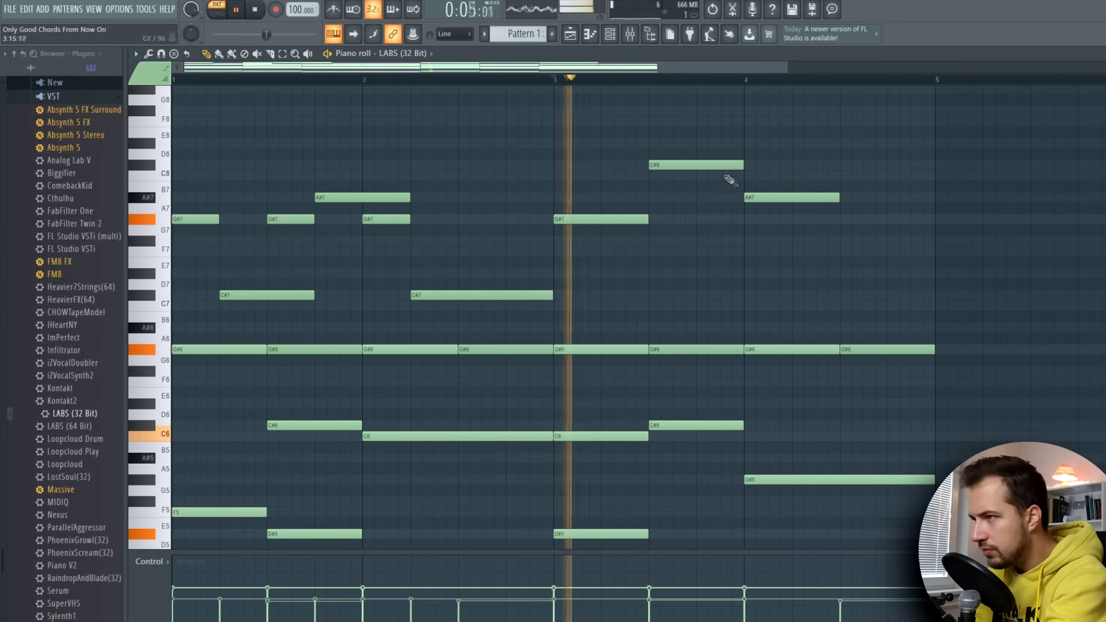
drag(700, 170, 703, 204)
key(space)
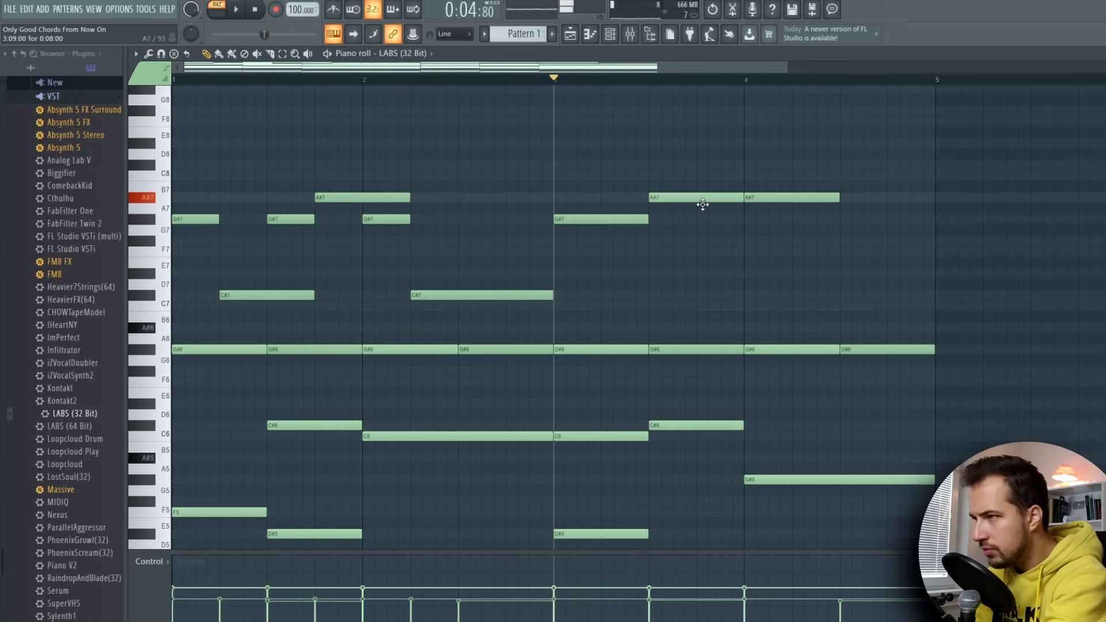
key(space)
right_click(755, 198)
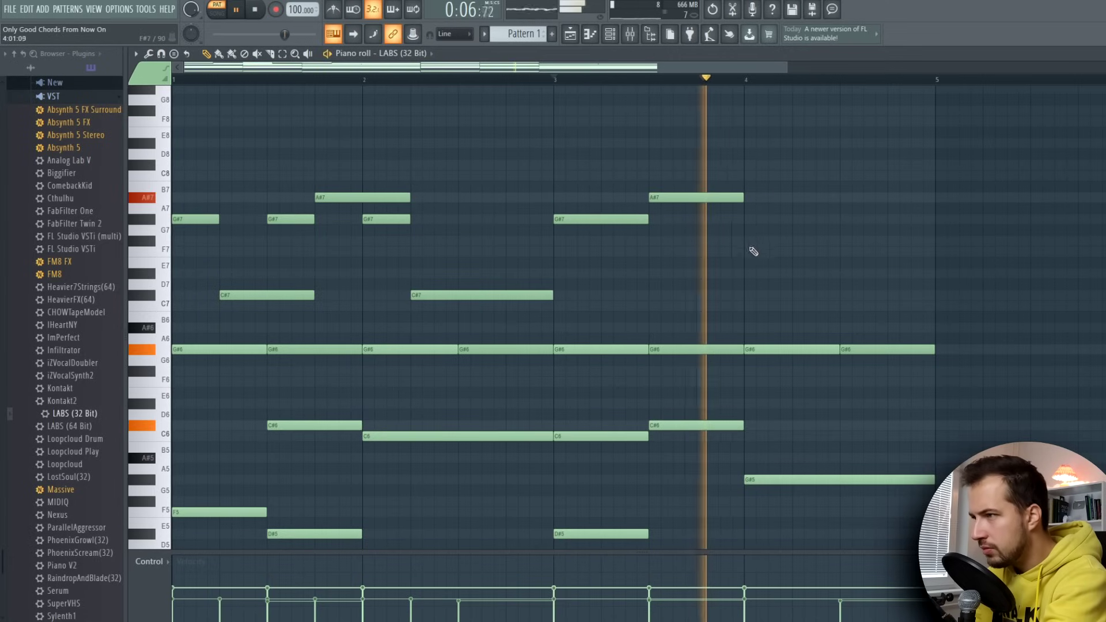